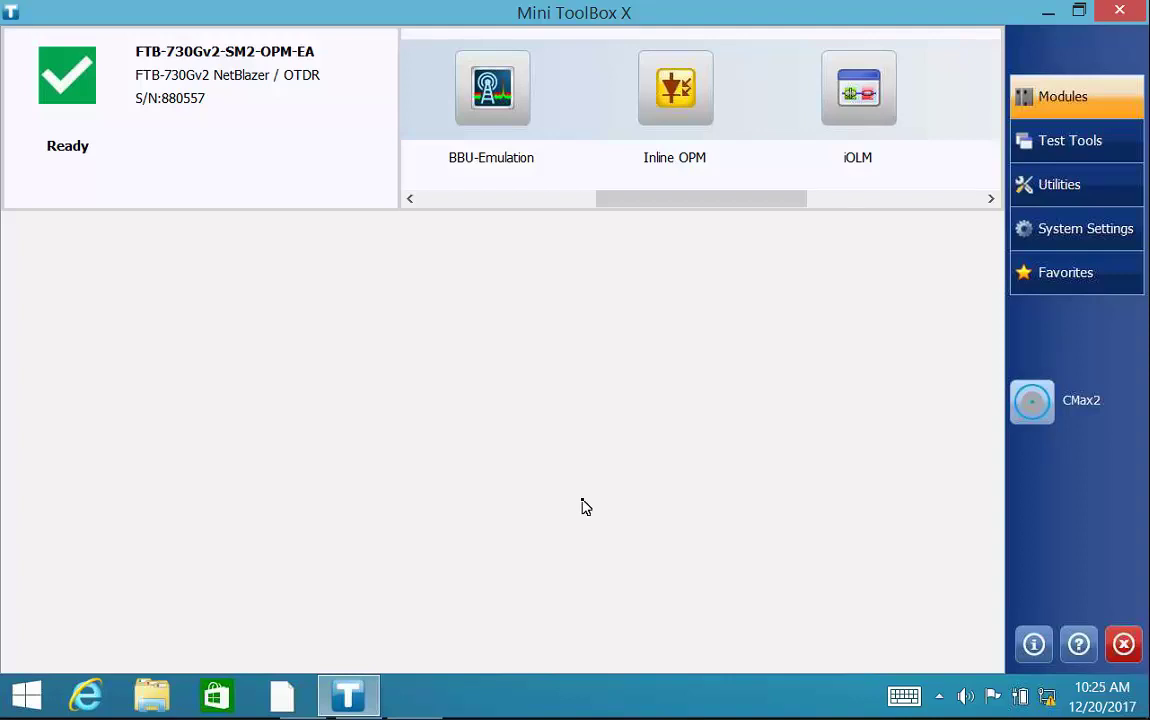
Step: Scroll the Modules strip right and launch the NetBlazer application to reach its test catalogue
left_click_drag(710, 204, 884, 201)
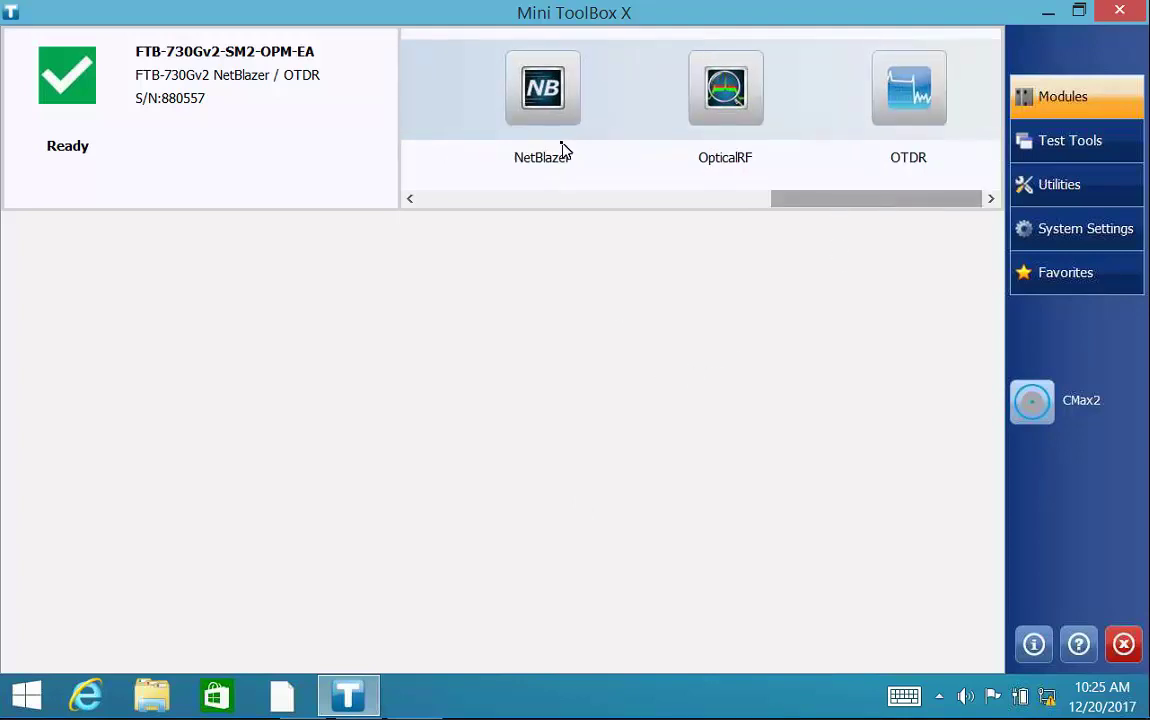
left_click(545, 112)
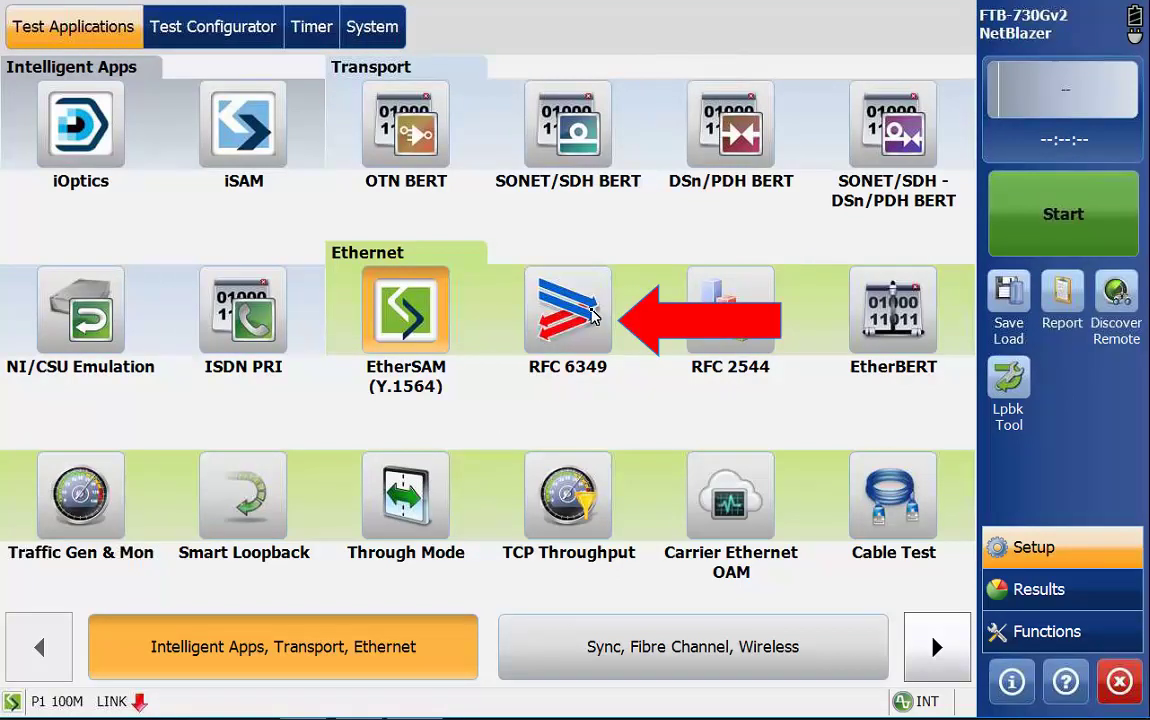
Step: Load the RFC 6349 test from the Test Applications list into the Test Configurator
left_click(568, 318)
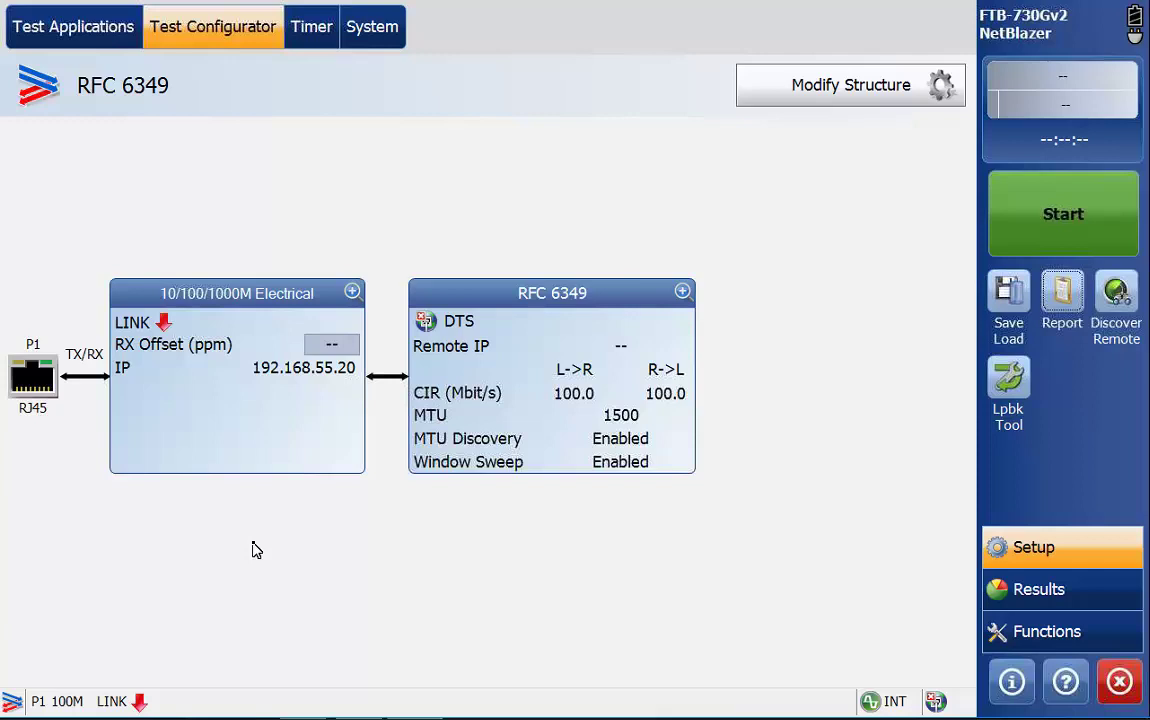
Step: Change the test structure to 10GE LAN, keeping Port 1 - SFP+ as the connector
left_click(855, 97)
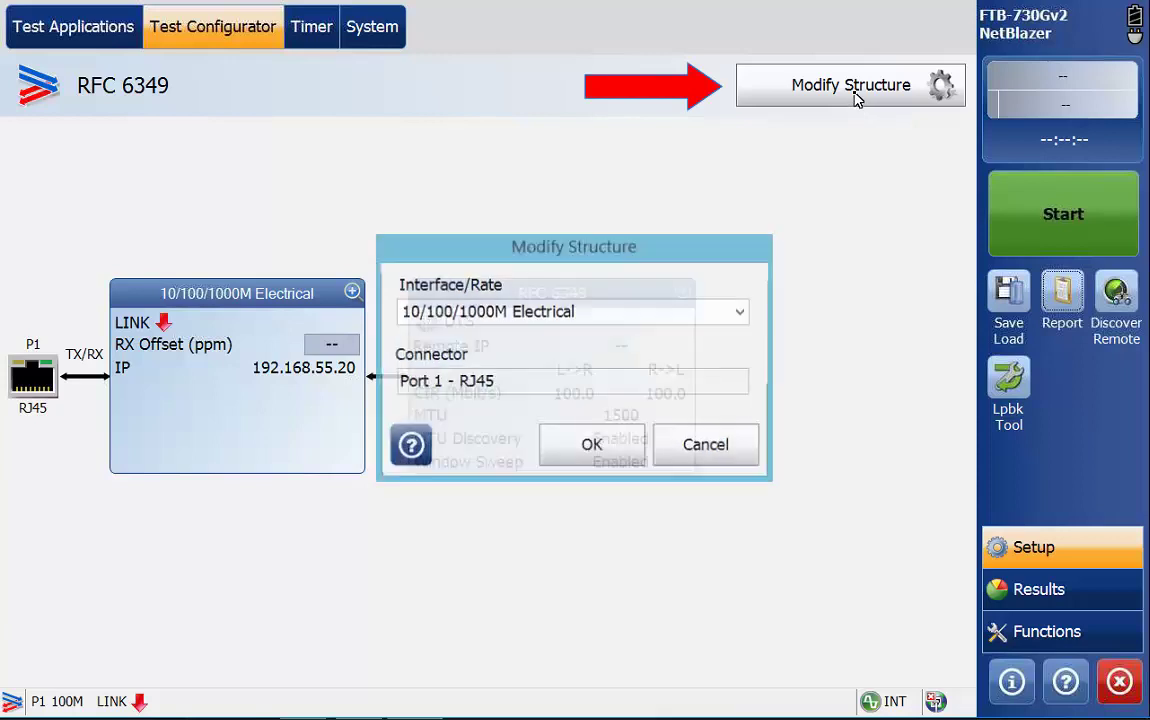
left_click(741, 312)
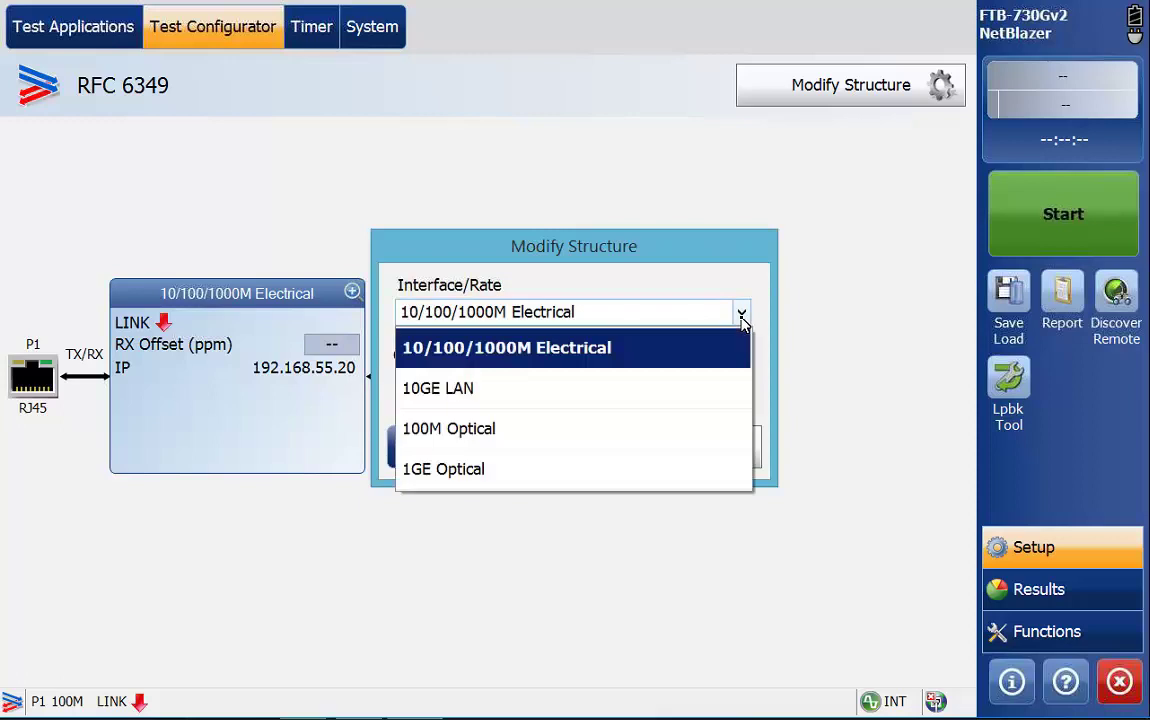
left_click(441, 390)
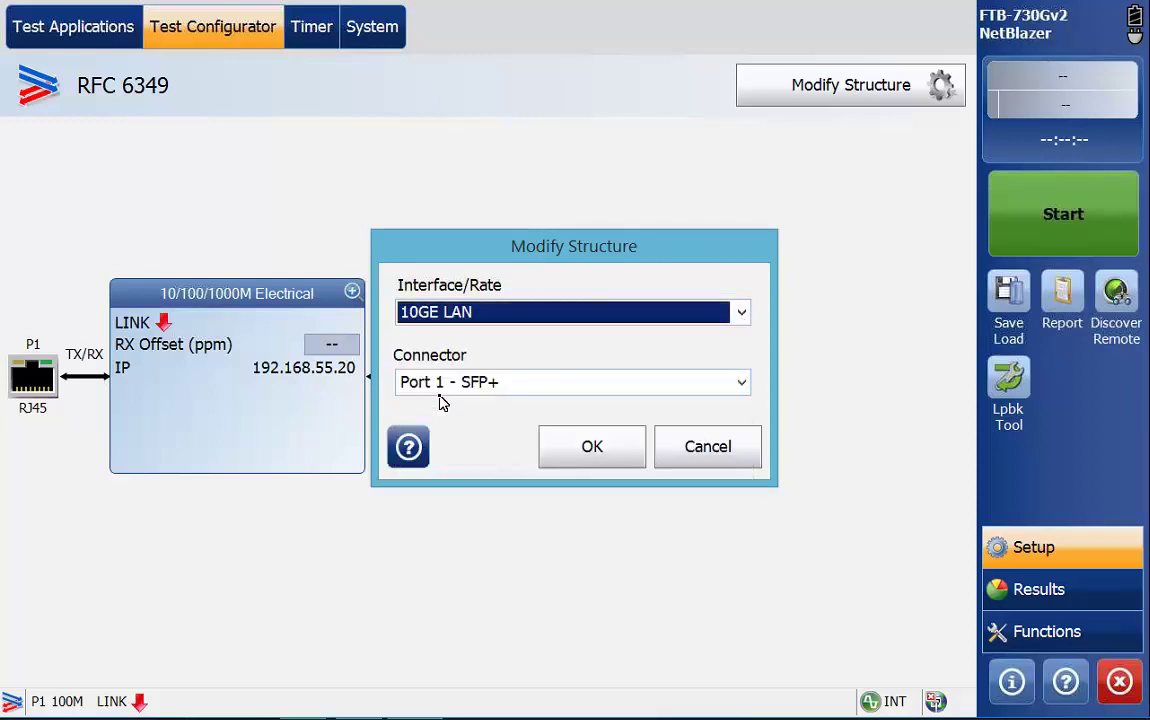
left_click(741, 384)
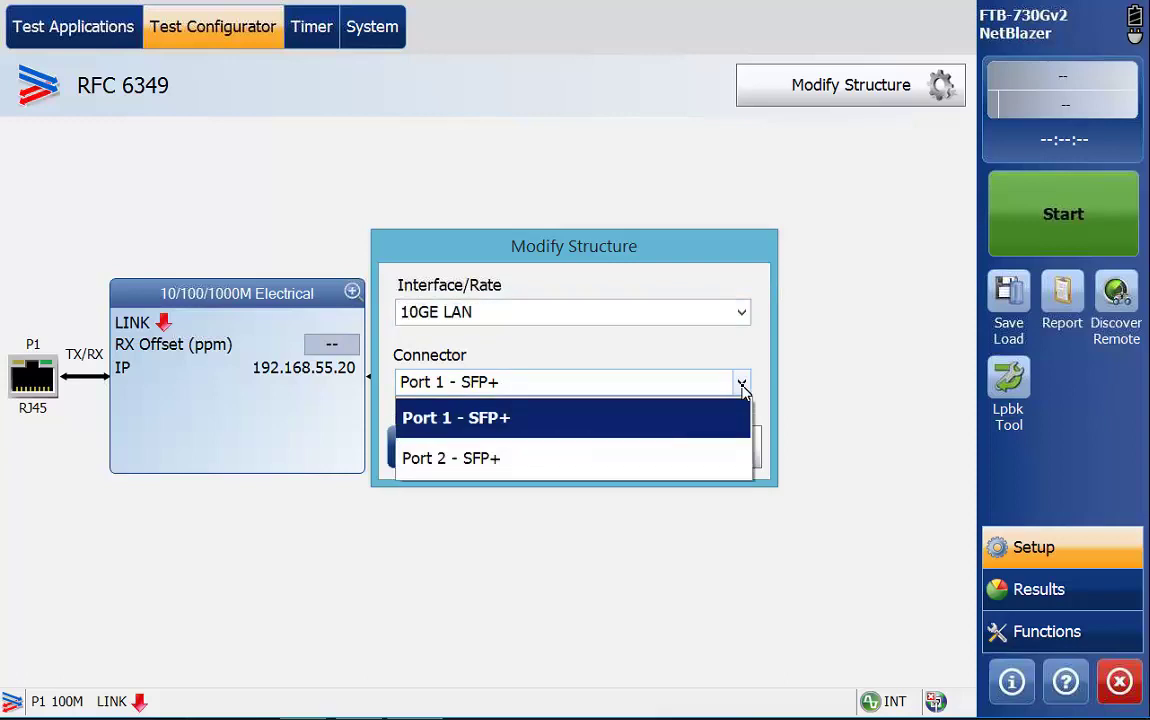
left_click(738, 410)
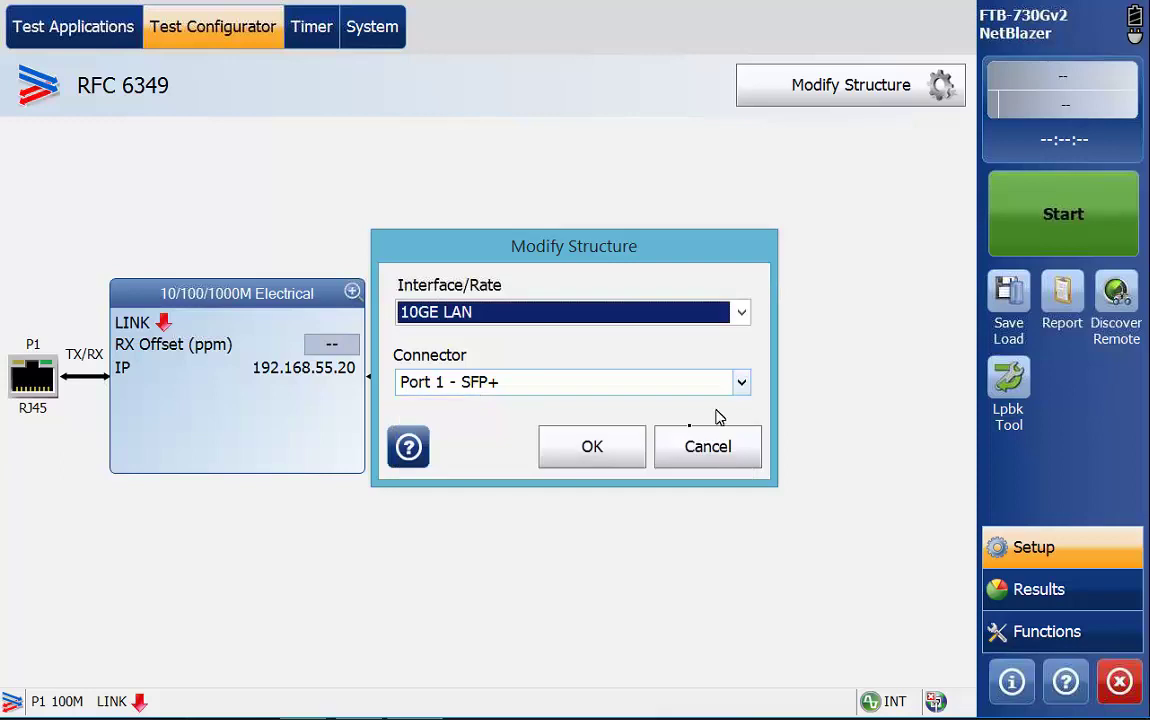
left_click(606, 445)
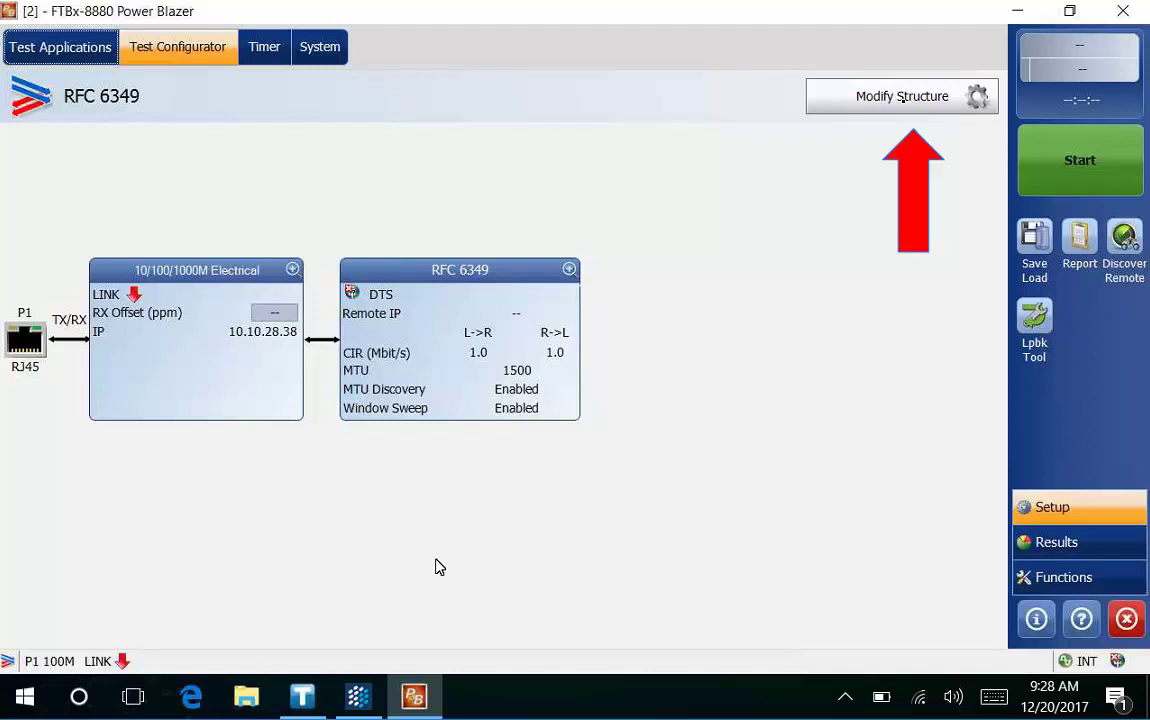
Step: Set the Power Blazer's Interface/Rate to 10GE LAN on Port 1 - SFP+ so the link comes up
left_click(903, 99)
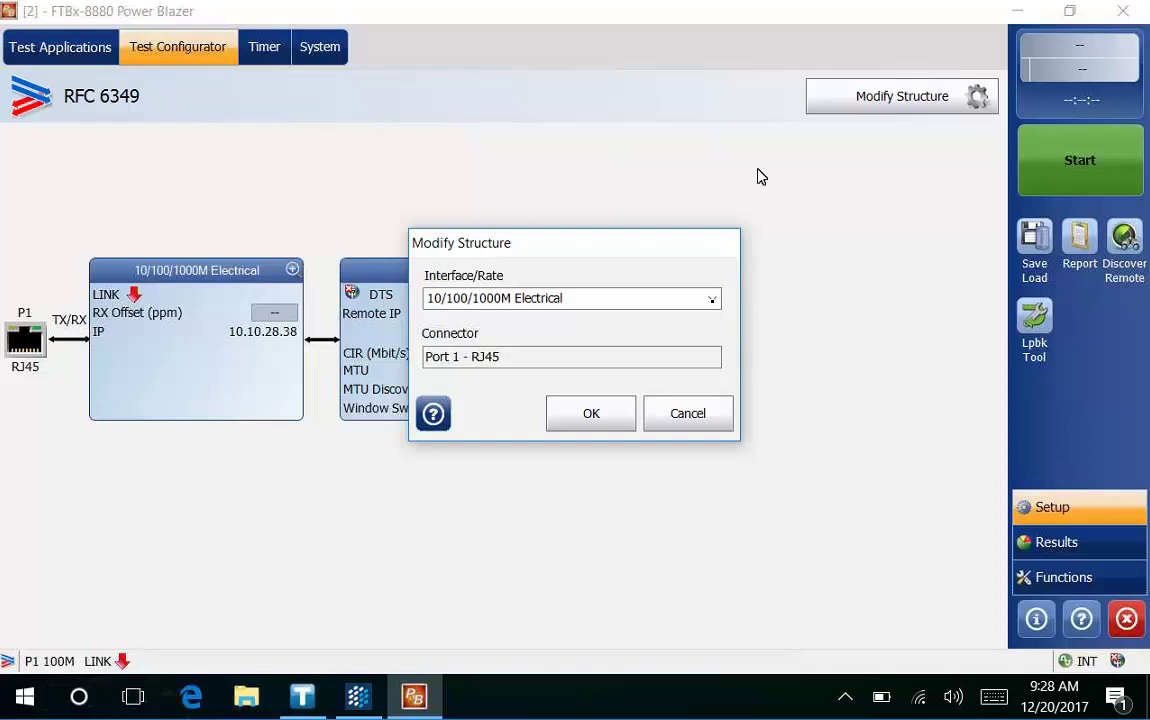
left_click(713, 303)
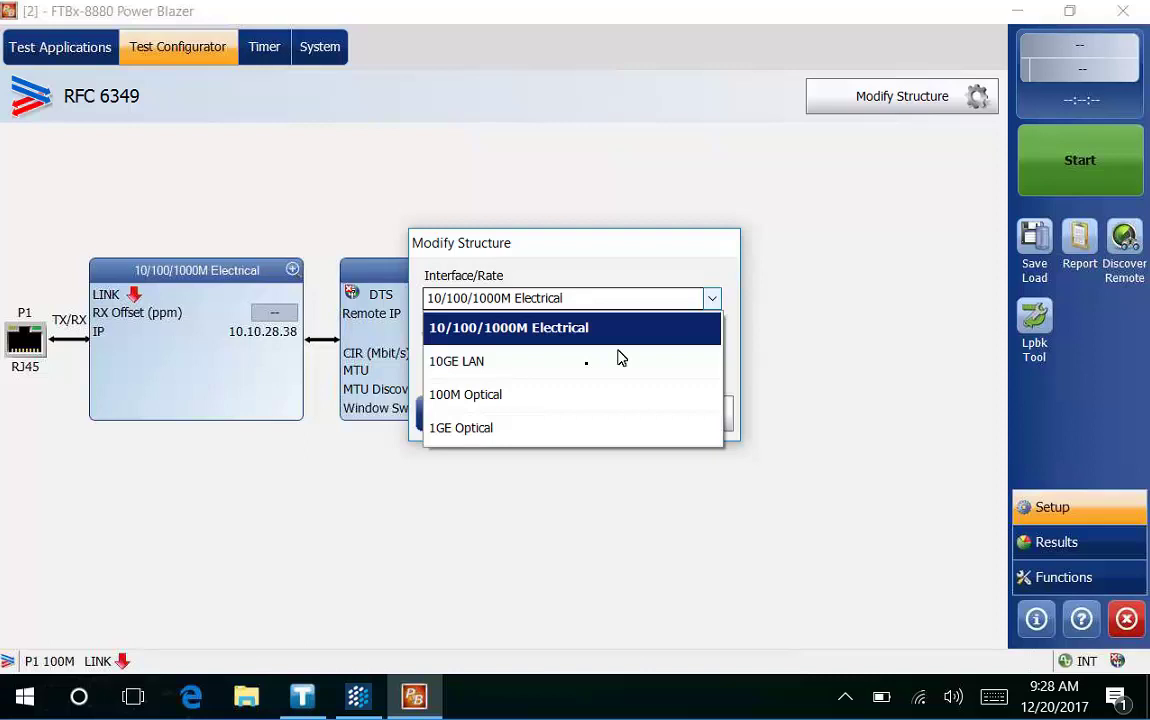
left_click(590, 367)
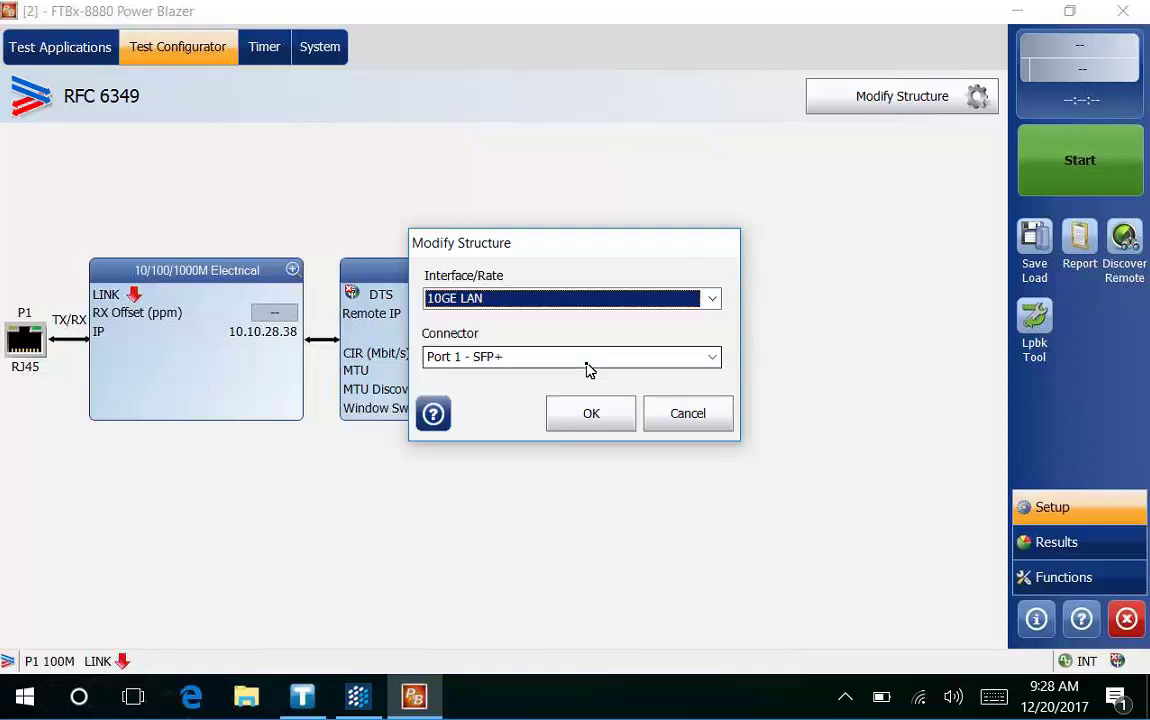
left_click(593, 416)
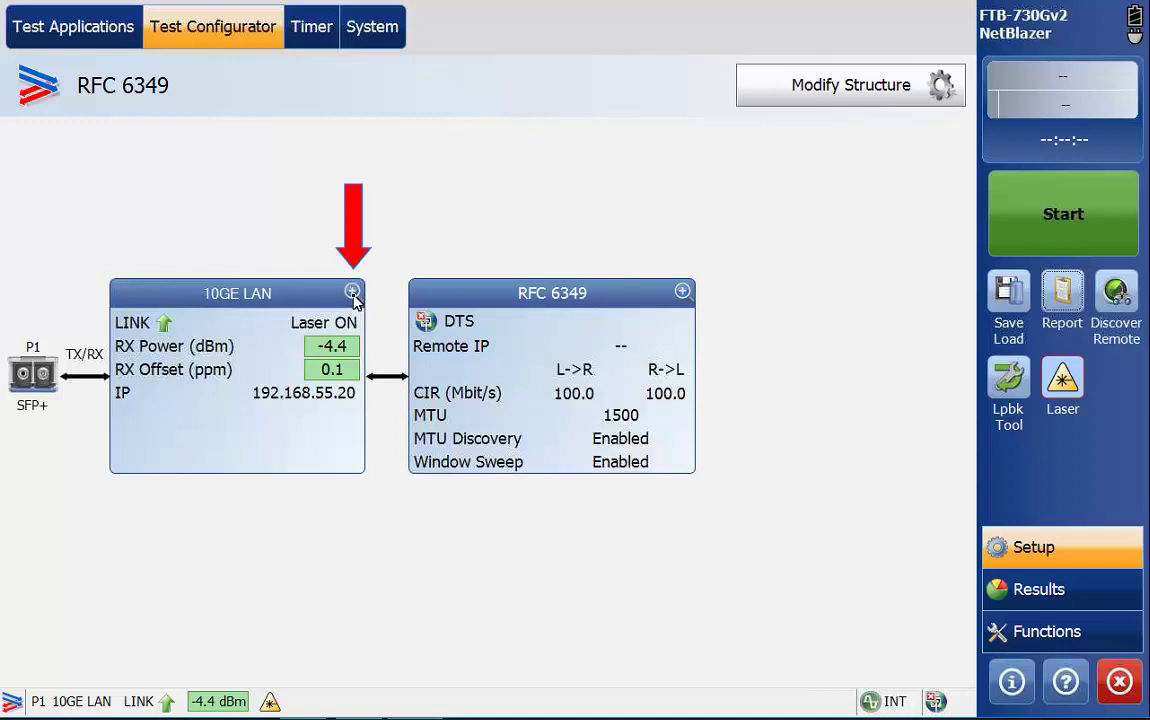
Step: Expand the 10GE LAN block to show link status, 1310 nm laser and TX/RX power
left_click(353, 296)
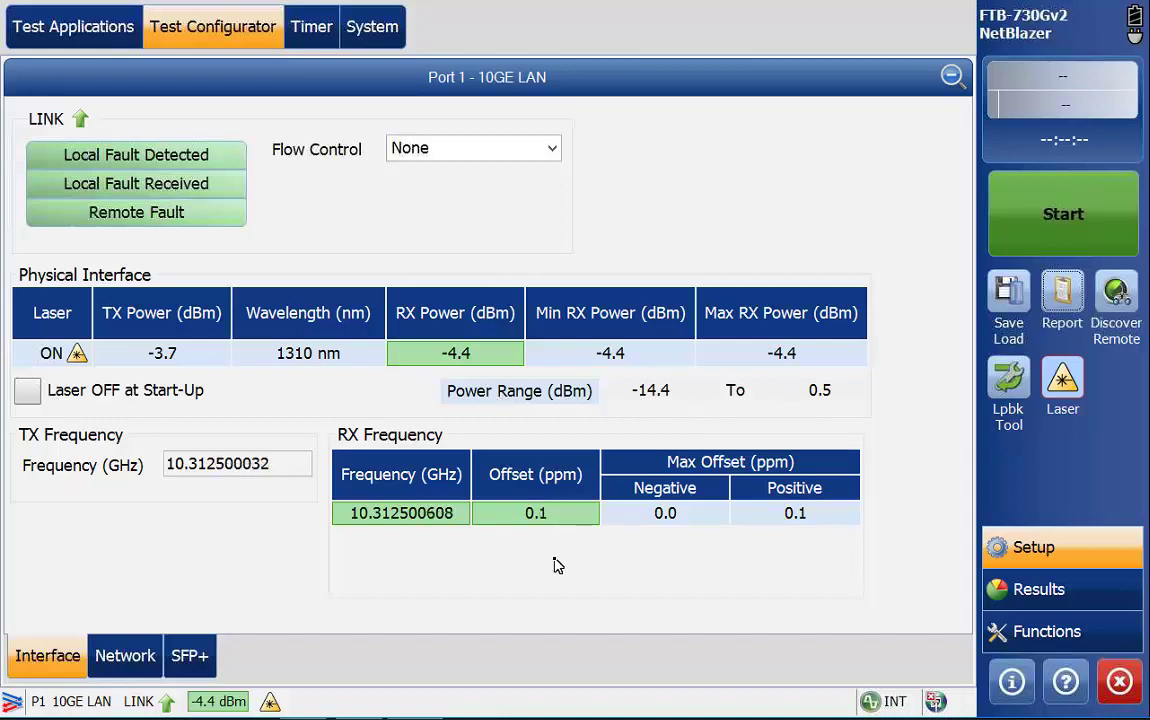
left_click(190, 656)
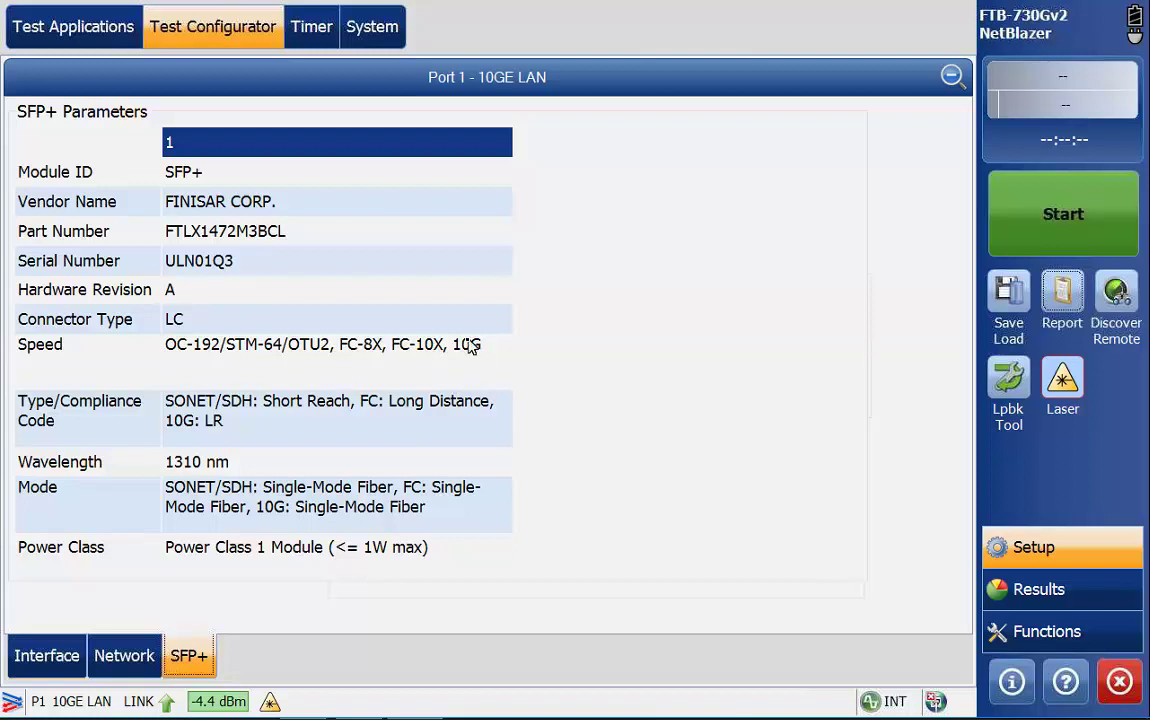
left_click(46, 658)
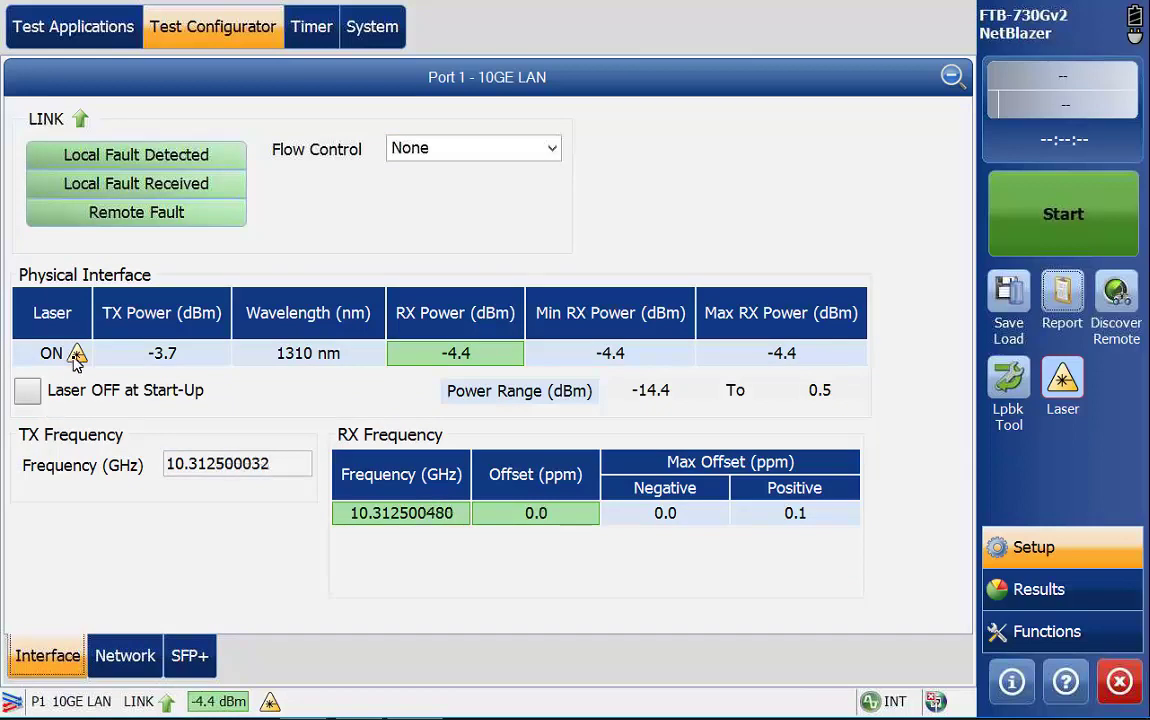
Step: In the port's network settings, enter 10.10.28.48 as the new IP address
left_click(141, 672)
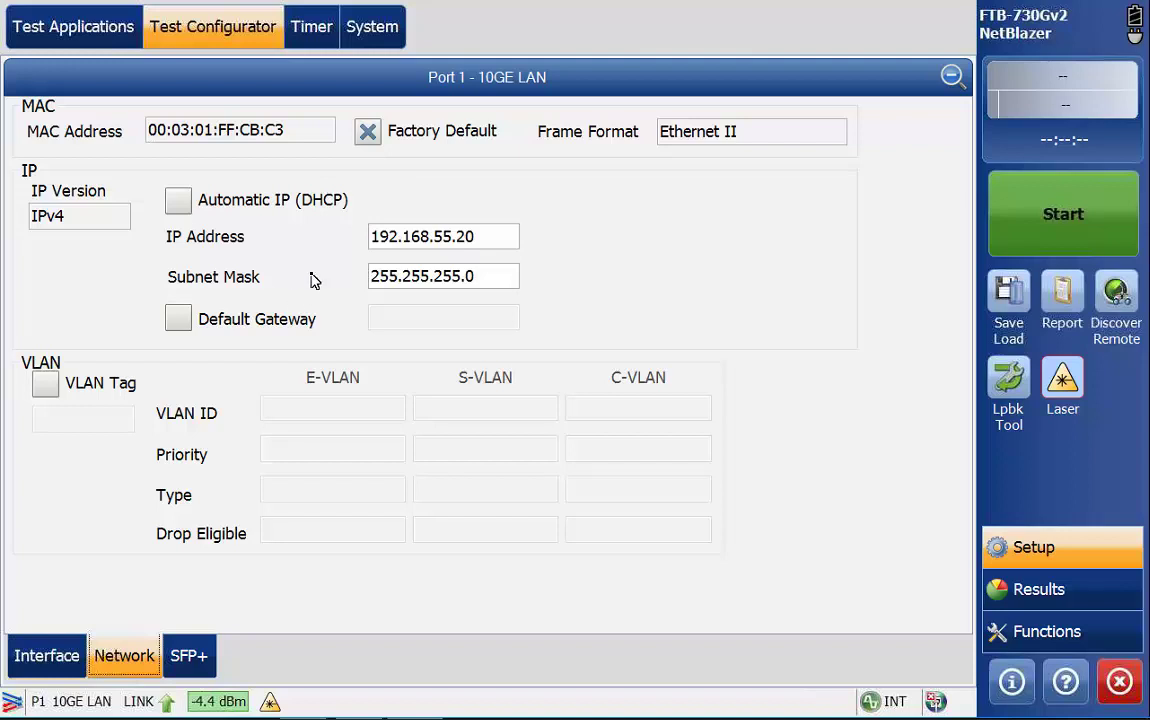
left_click(493, 235)
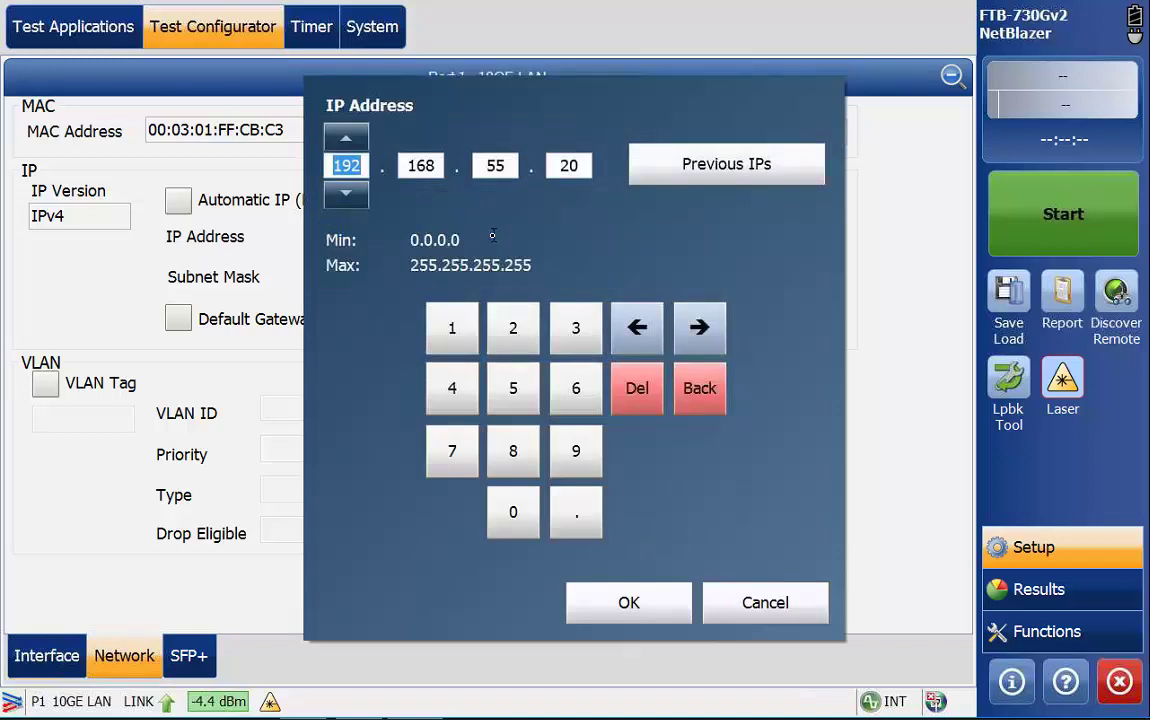
type("10")
key("period")
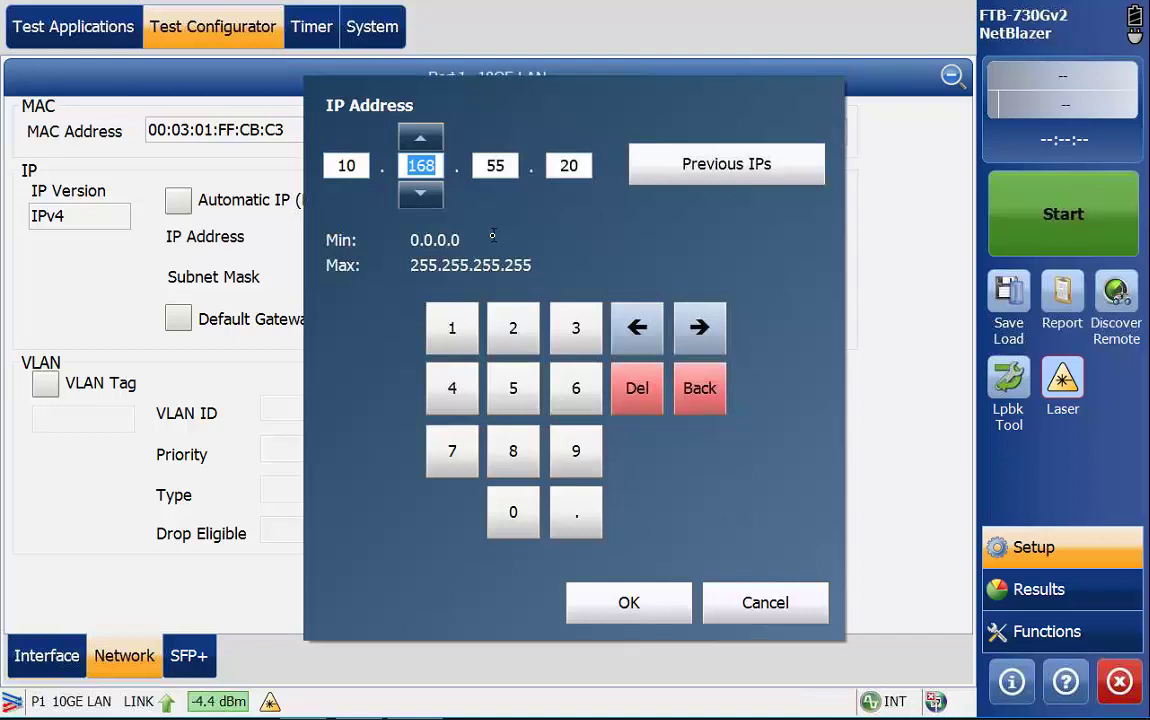
type("10")
key("period")
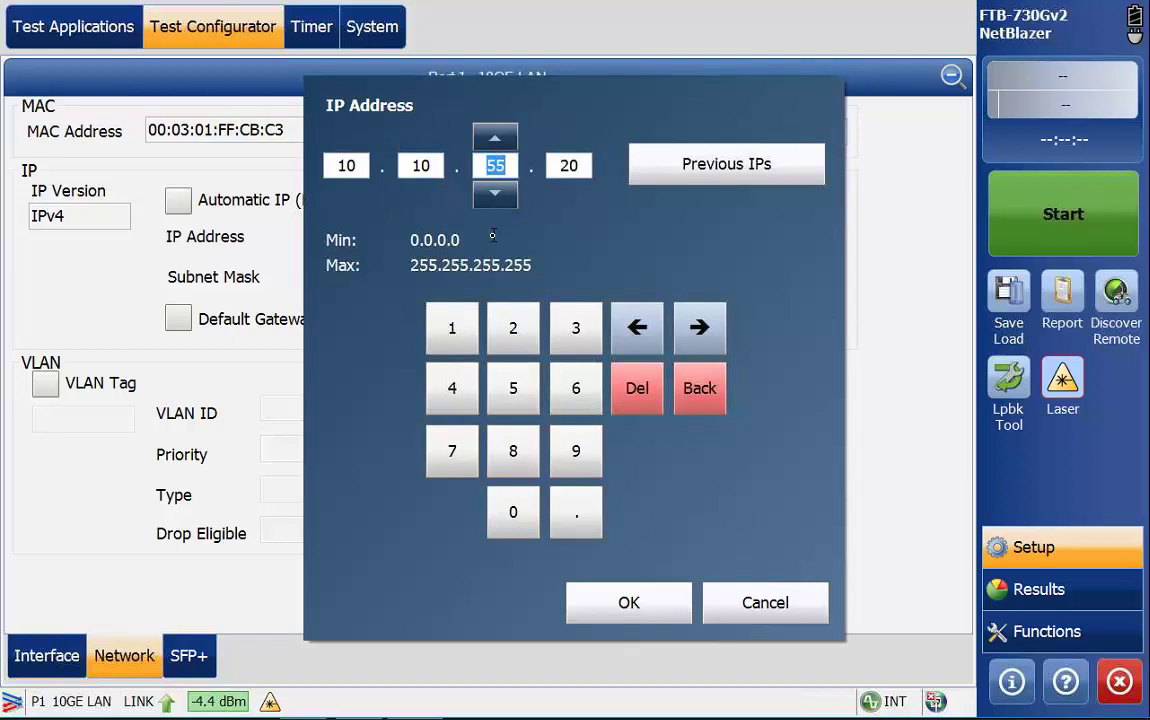
type("28")
key("period")
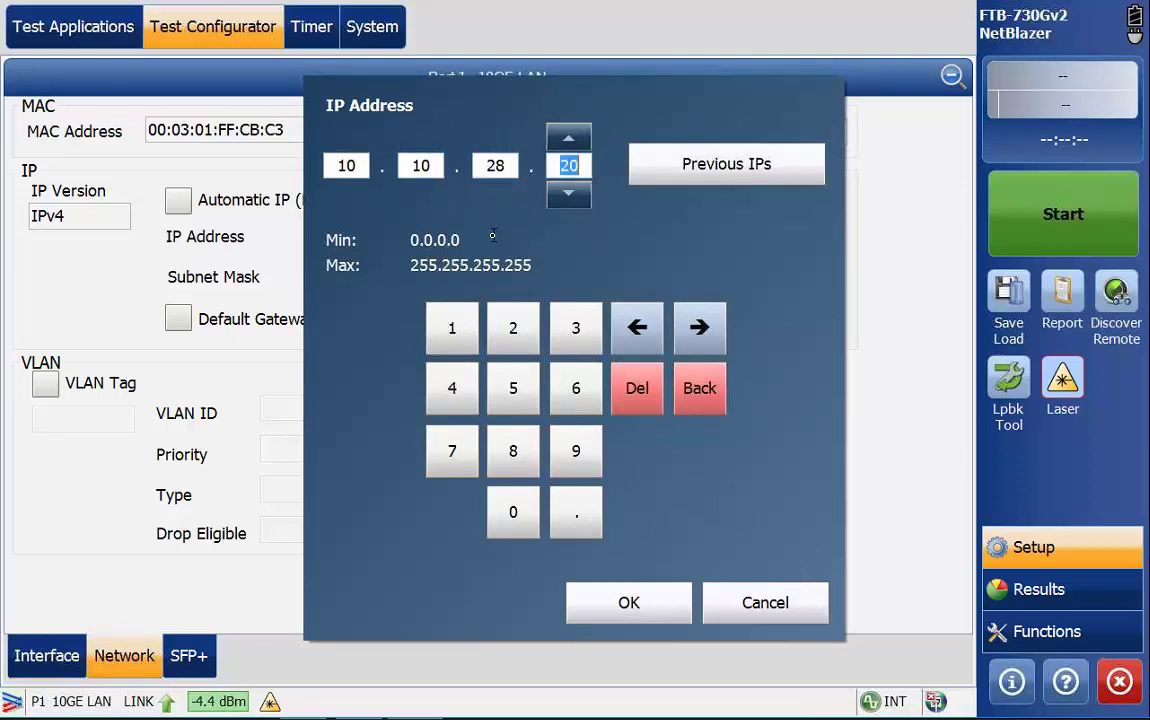
type("48")
Step: Confirm the IP Address dialog so Port 1 uses 10.10.28.48
left_click(607, 605)
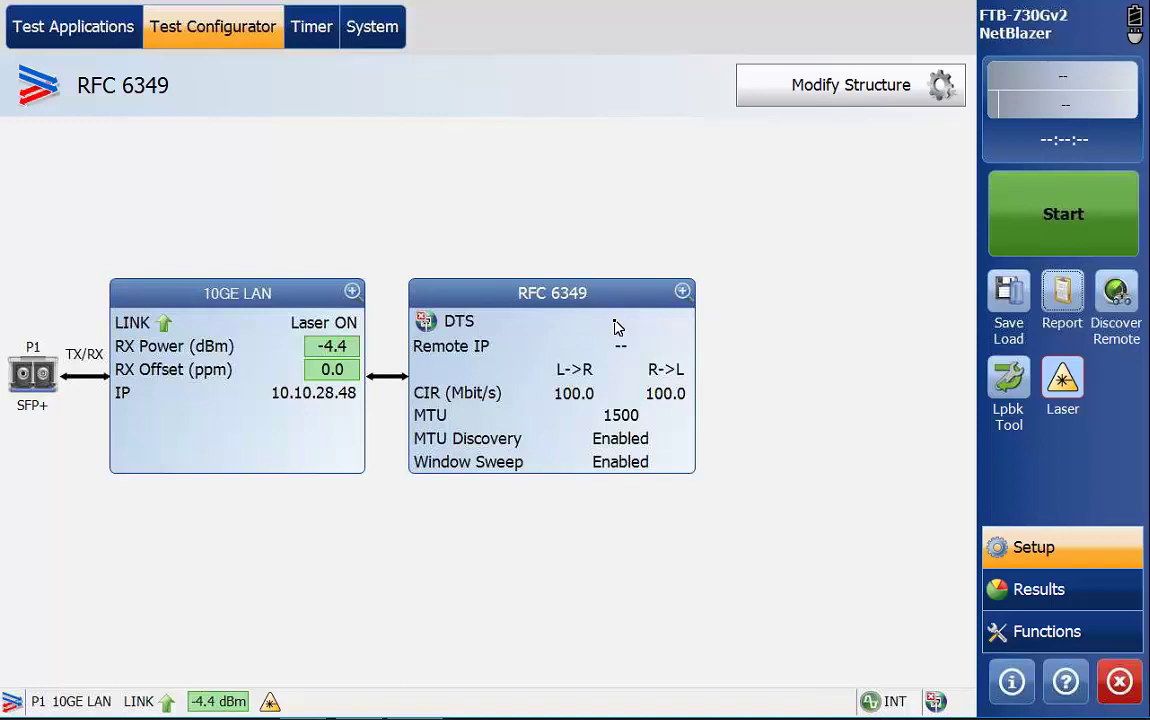
Step: Open the RFC 6349 settings, keeping Dual Test Set operation mode and Bidirectional direction
left_click(681, 291)
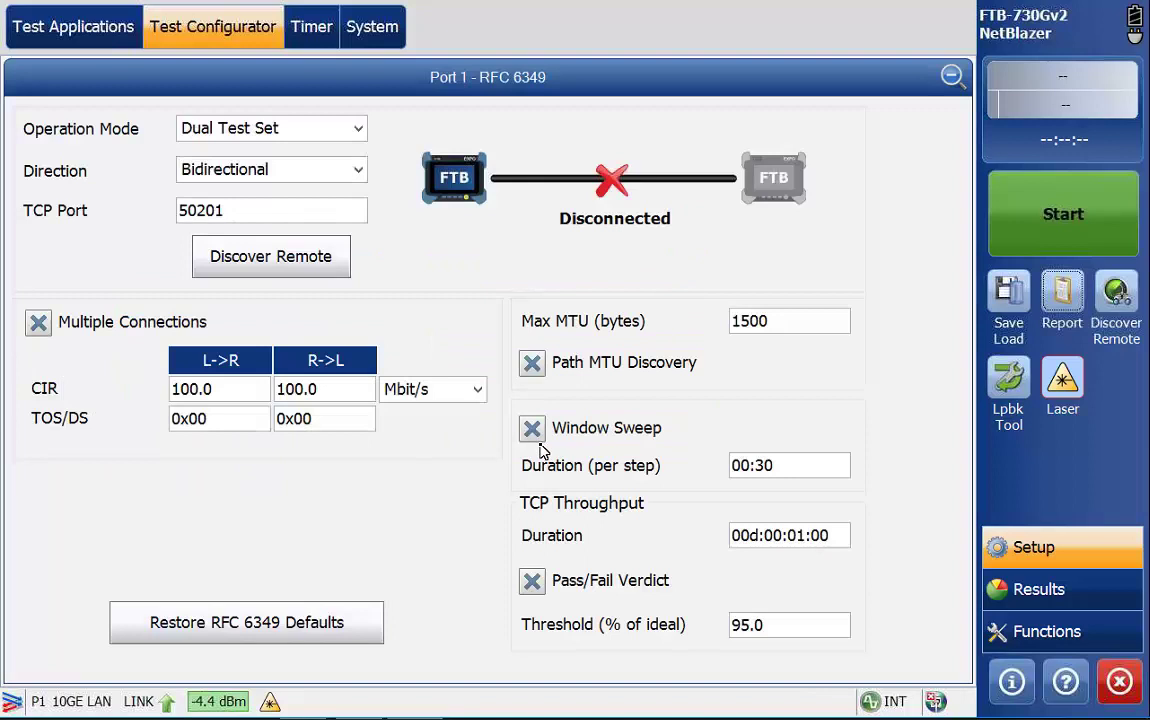
left_click(359, 130)
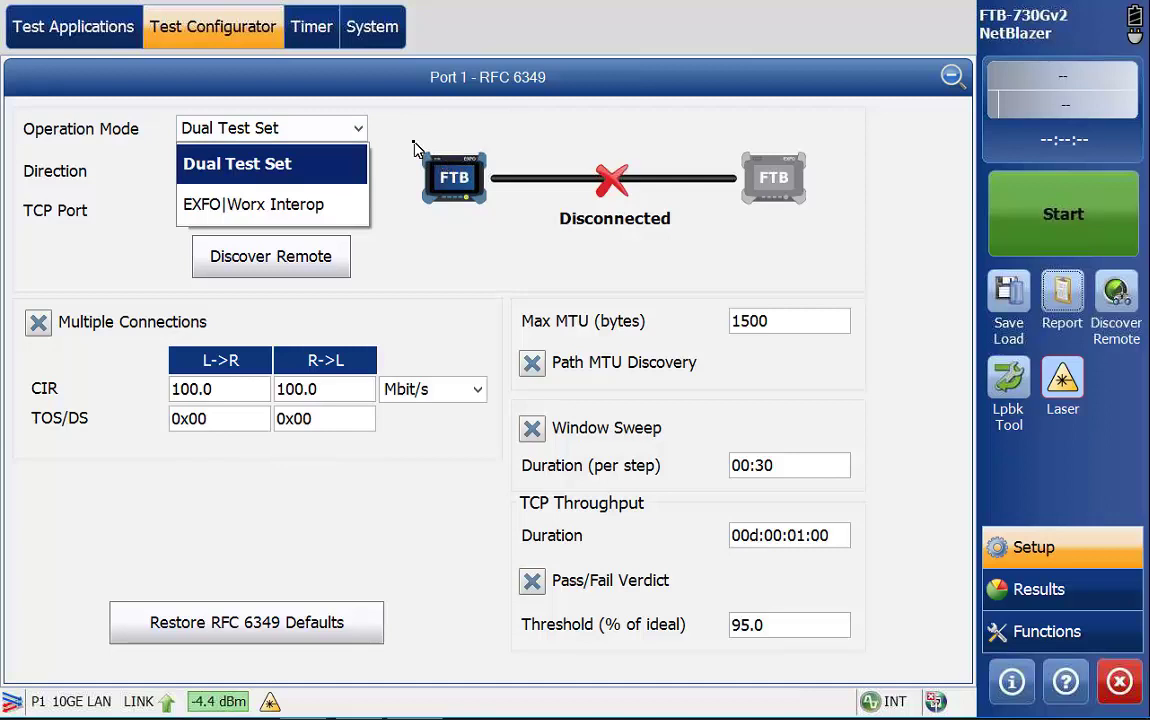
left_click(225, 170)
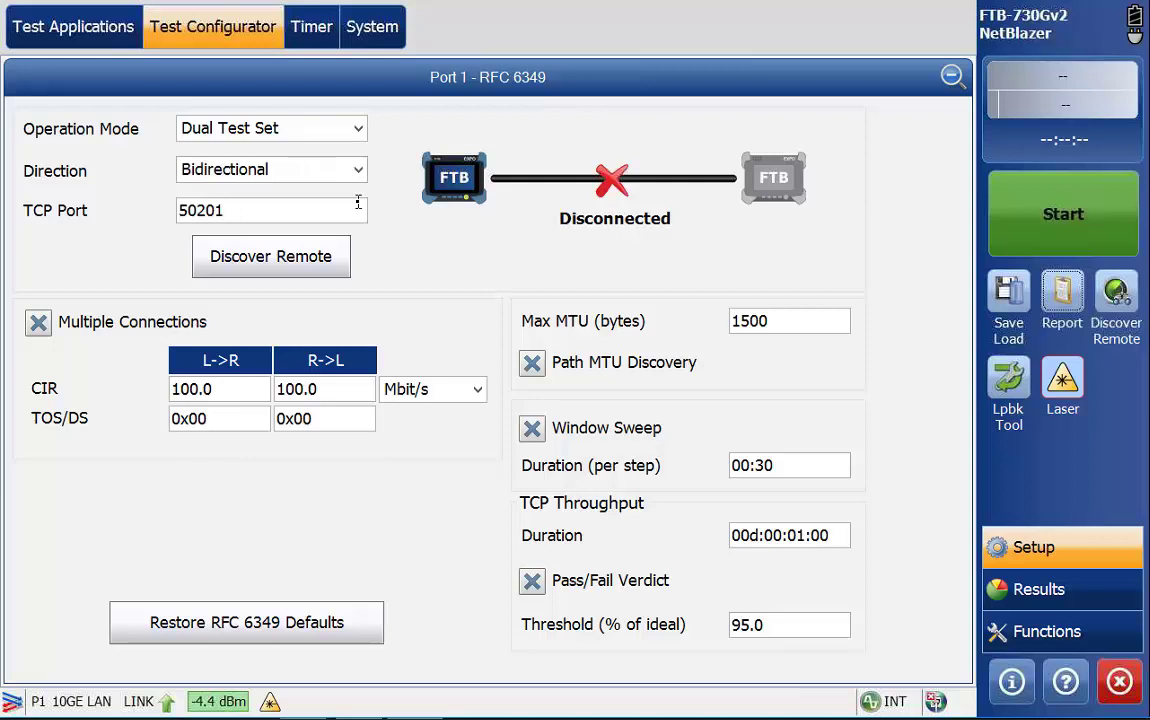
left_click(359, 171)
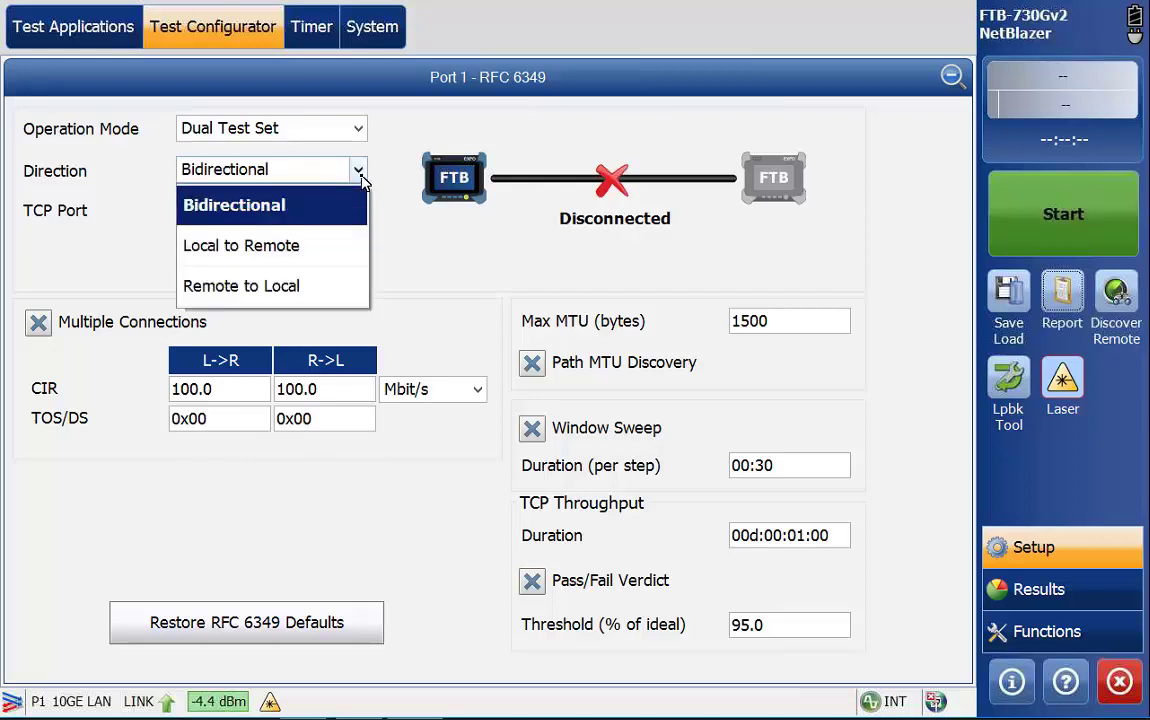
left_click(443, 281)
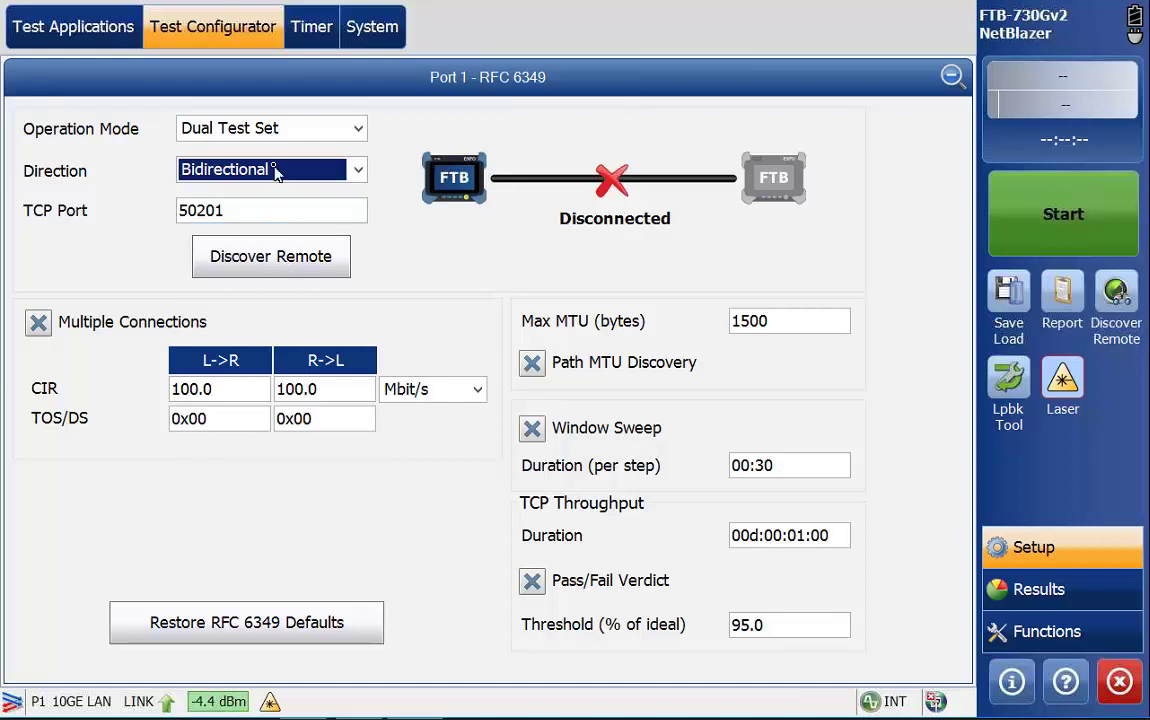
Step: Open Discover Remote and leave the discovery target set to Subnet
left_click(246, 257)
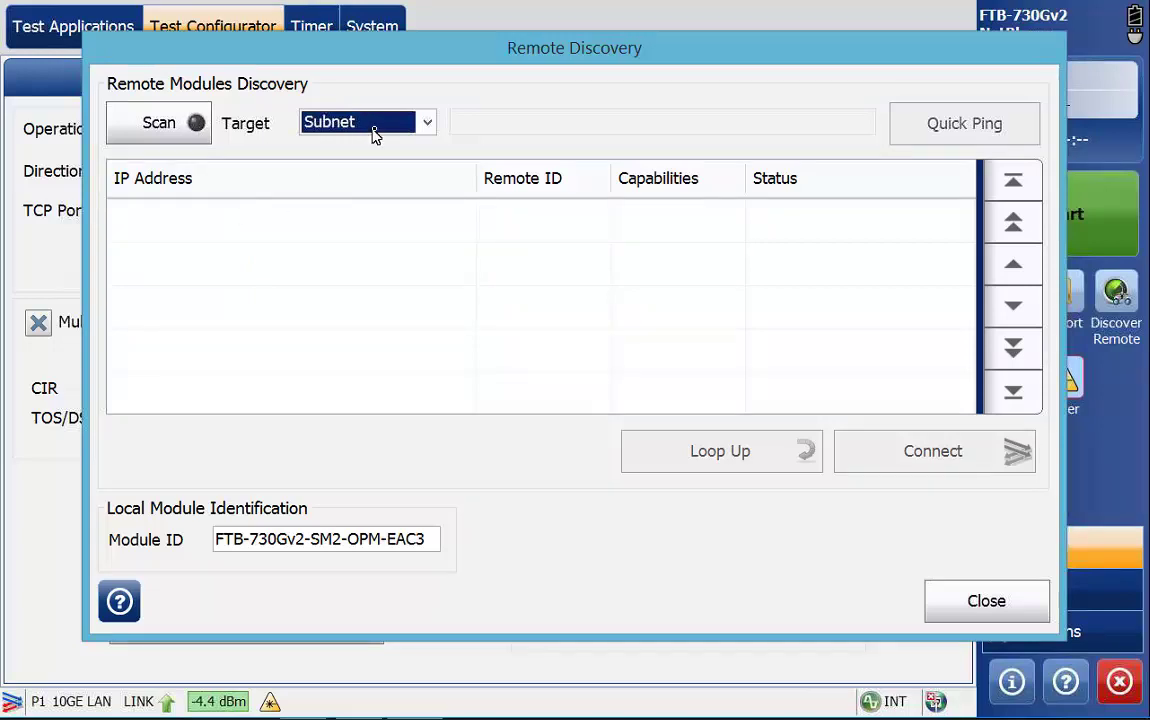
left_click(382, 123)
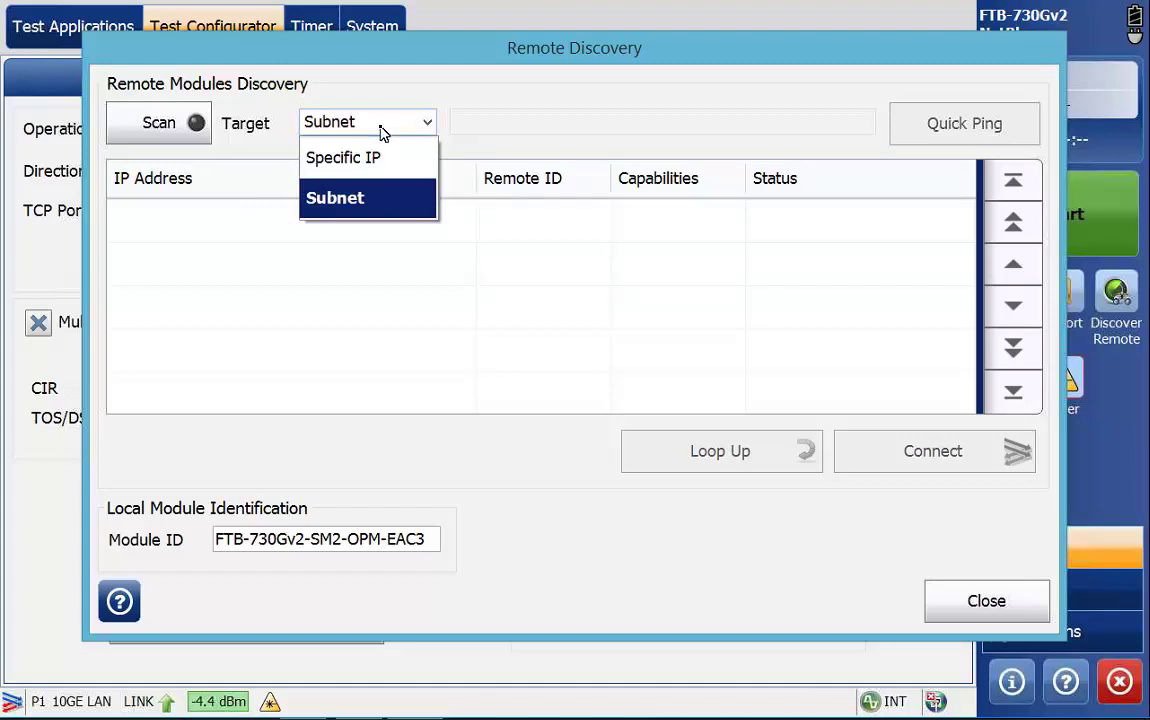
left_click(493, 128)
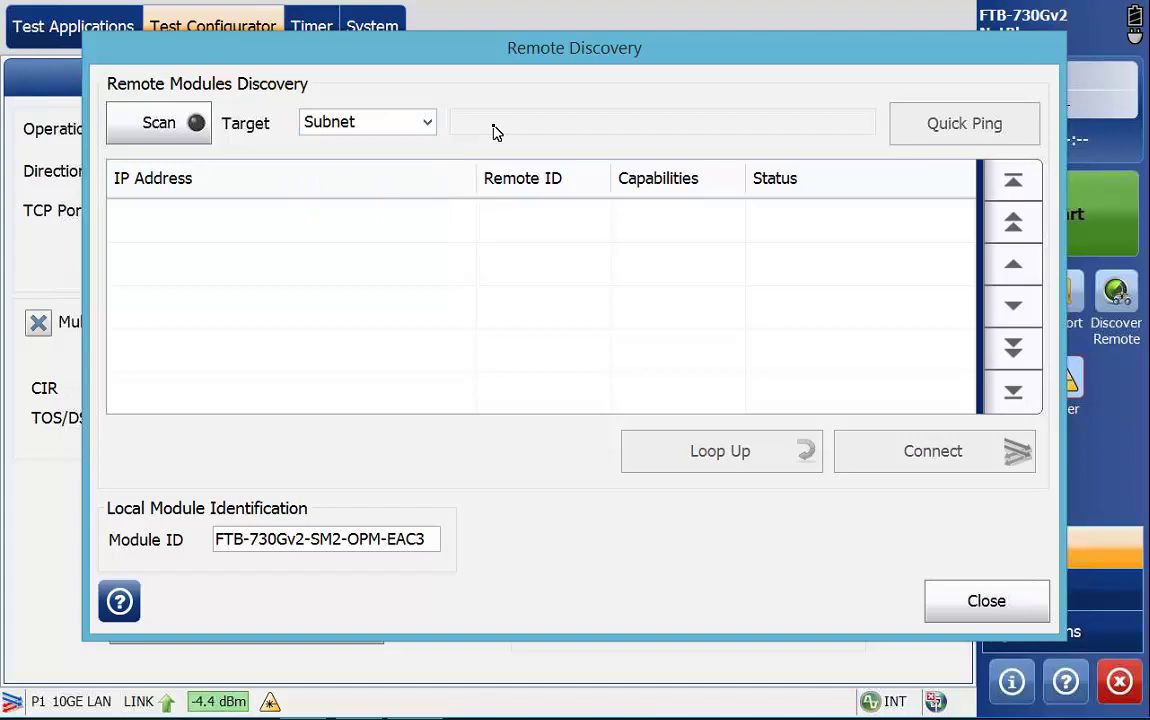
Step: Scan the subnet and connect to the remote unit found at 10.10.28.38
left_click(145, 125)
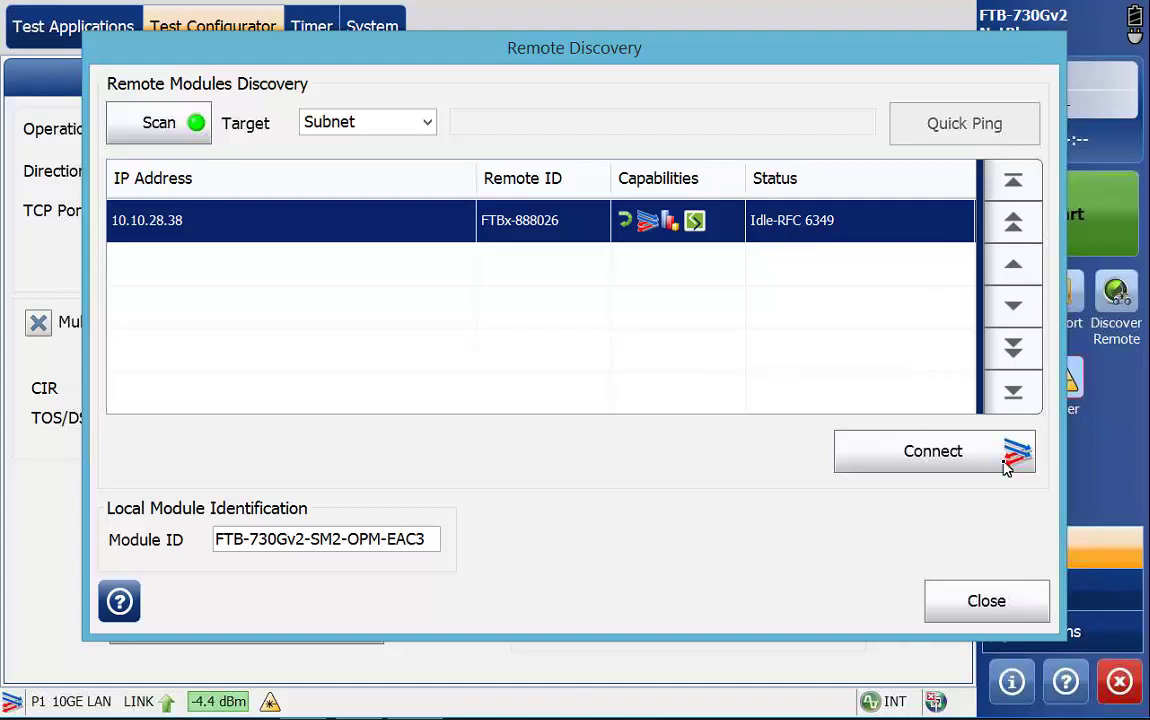
left_click(936, 455)
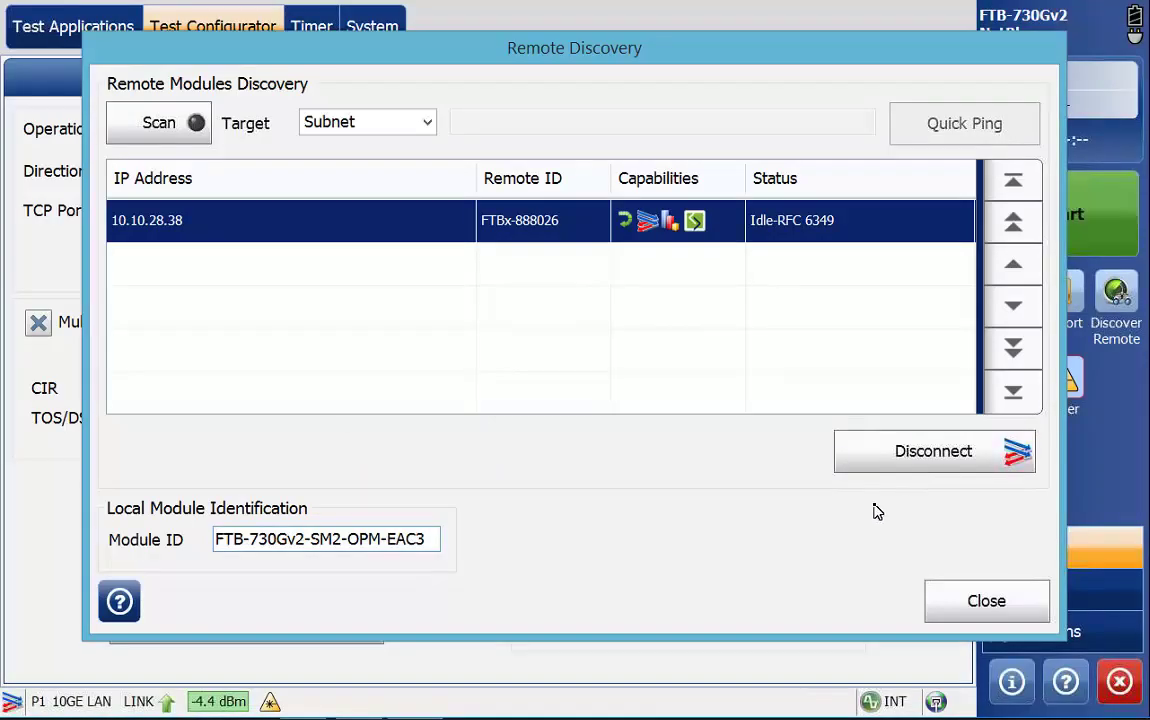
left_click(978, 605)
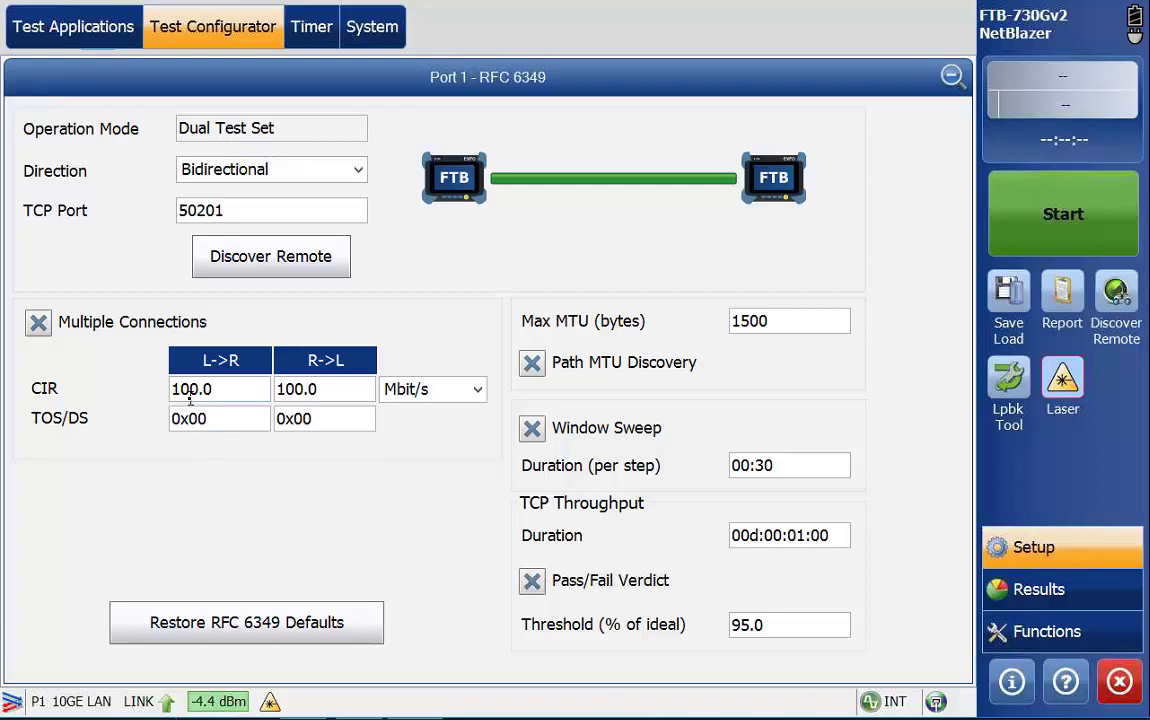
left_click(431, 394)
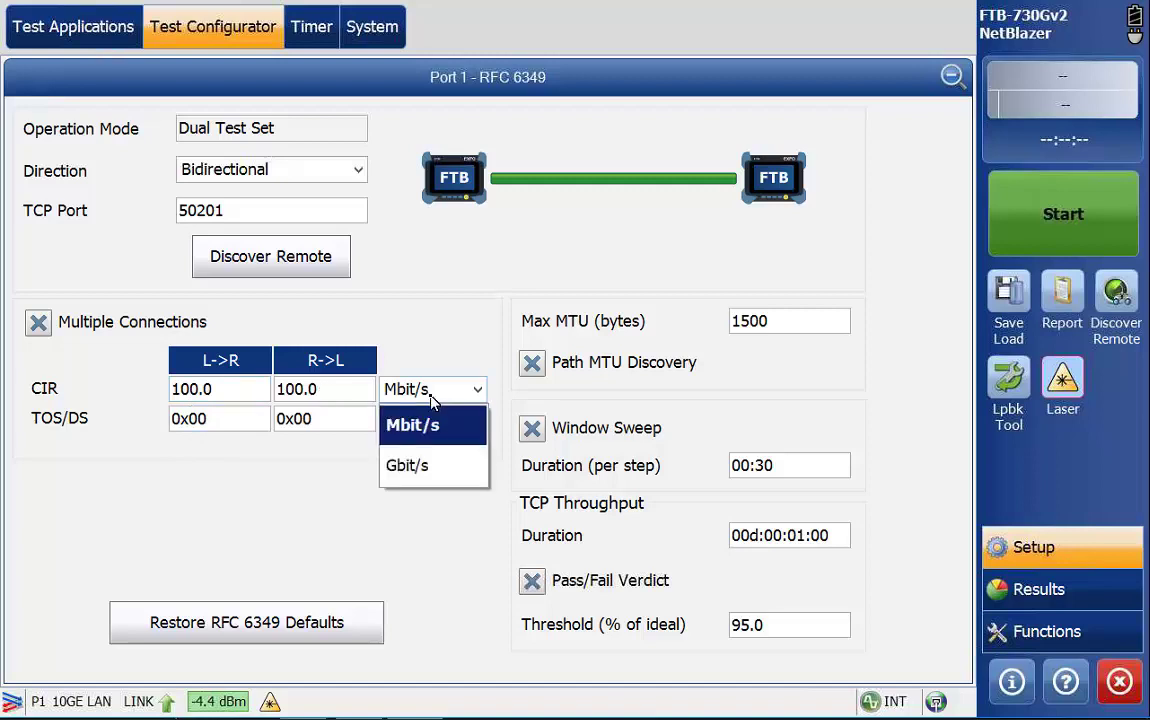
left_click(267, 501)
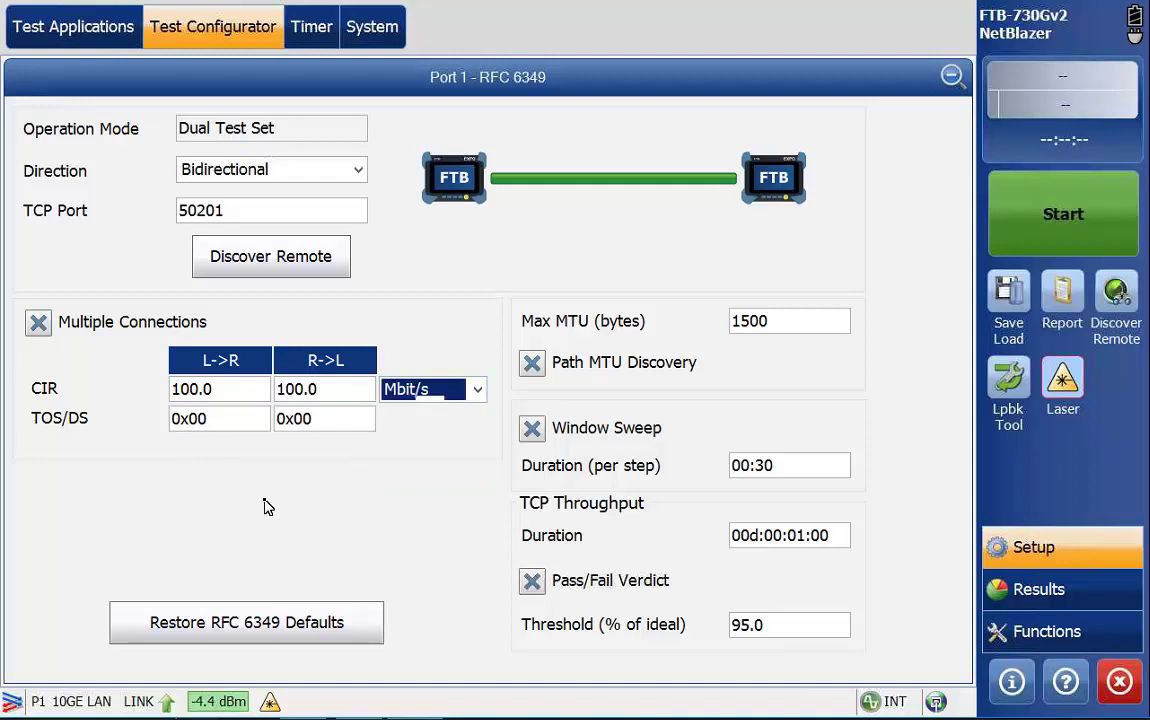
left_click(228, 390)
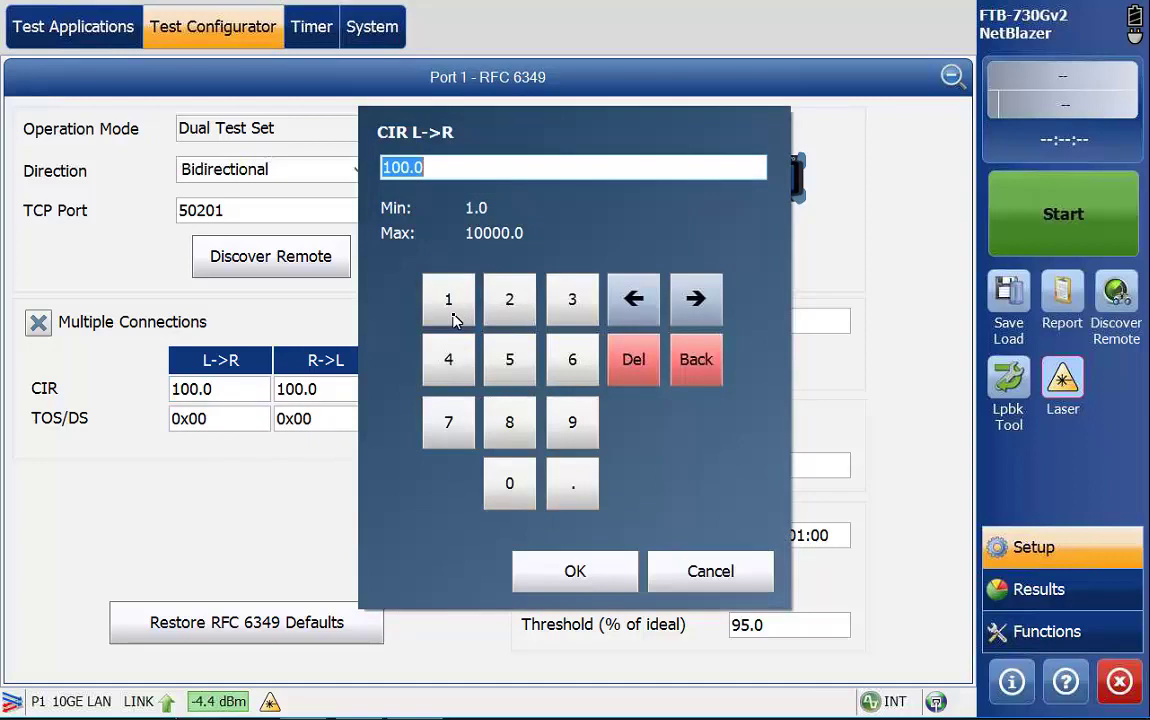
left_click(452, 318)
left_click(510, 490)
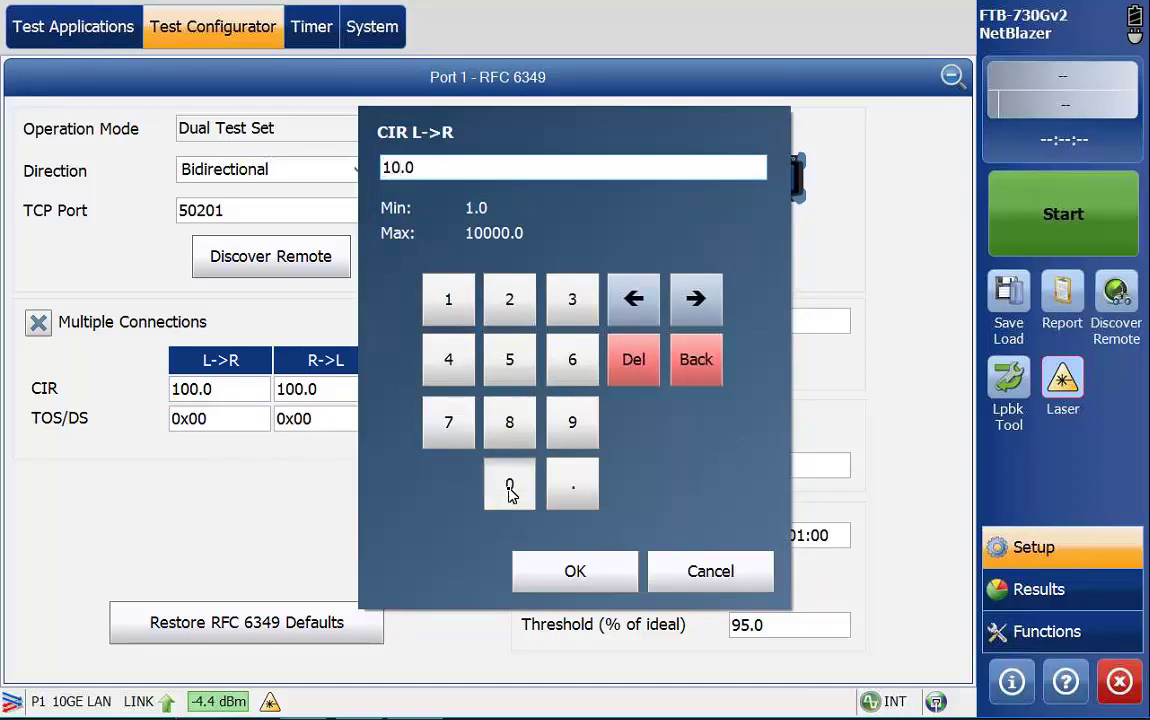
left_click(510, 490)
left_click(510, 490)
left_click(510, 490)
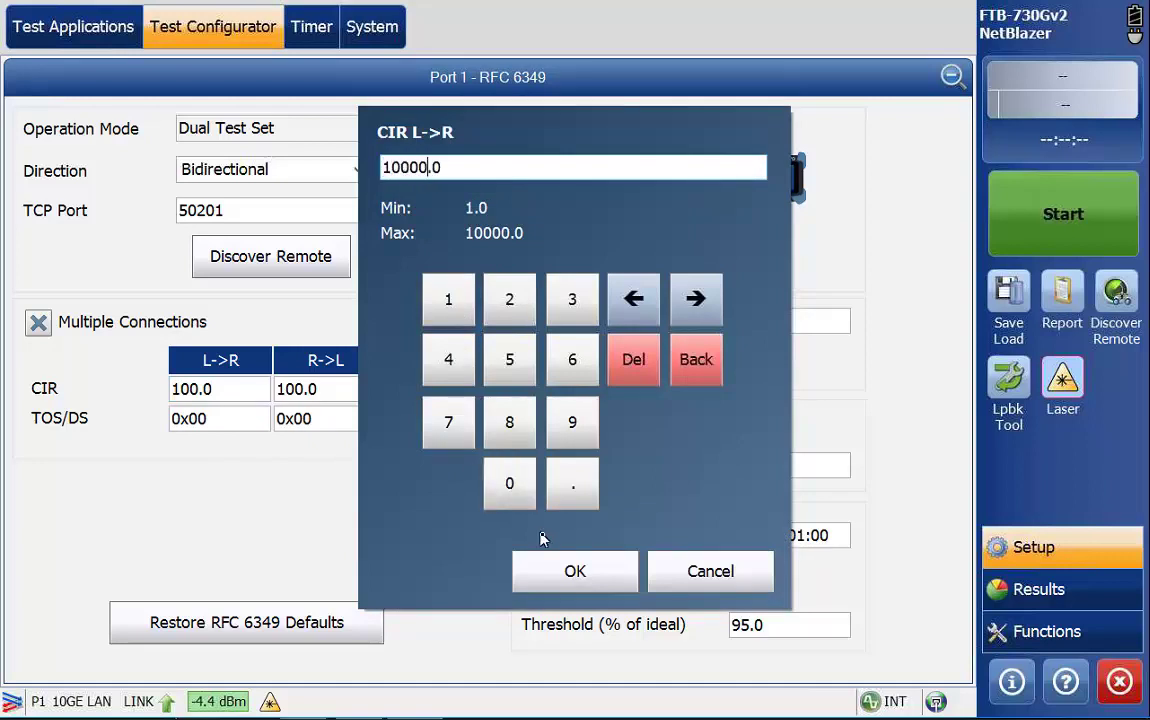
left_click(575, 571)
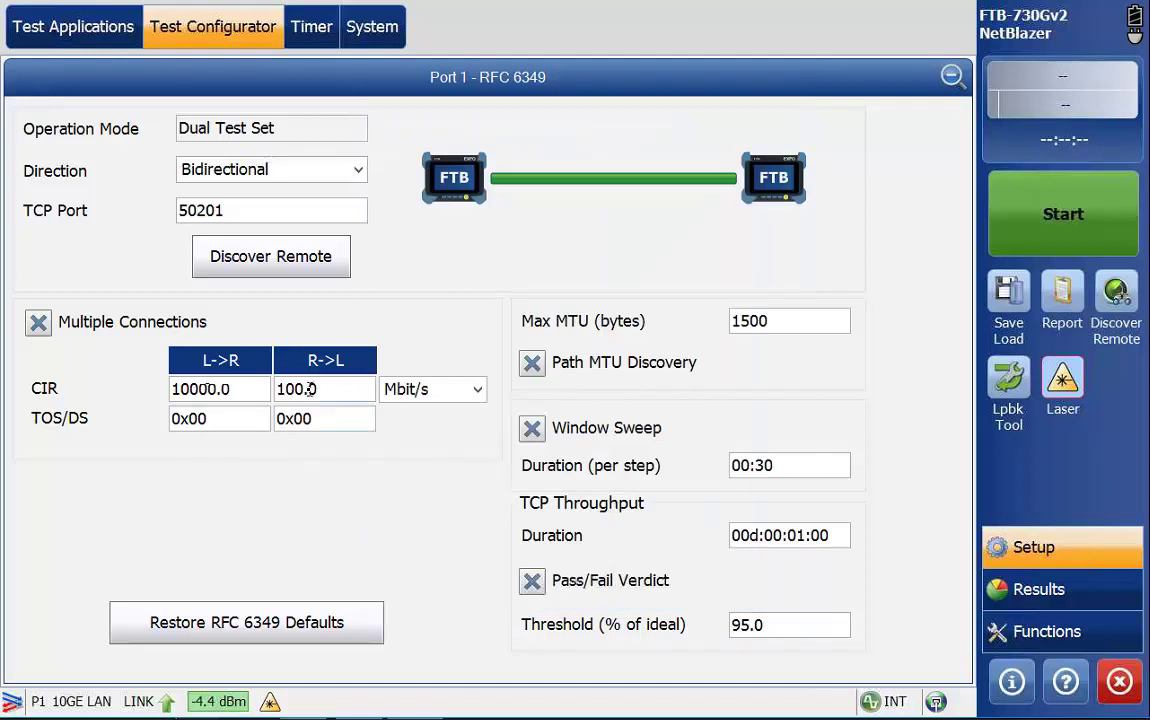
left_click(300, 389)
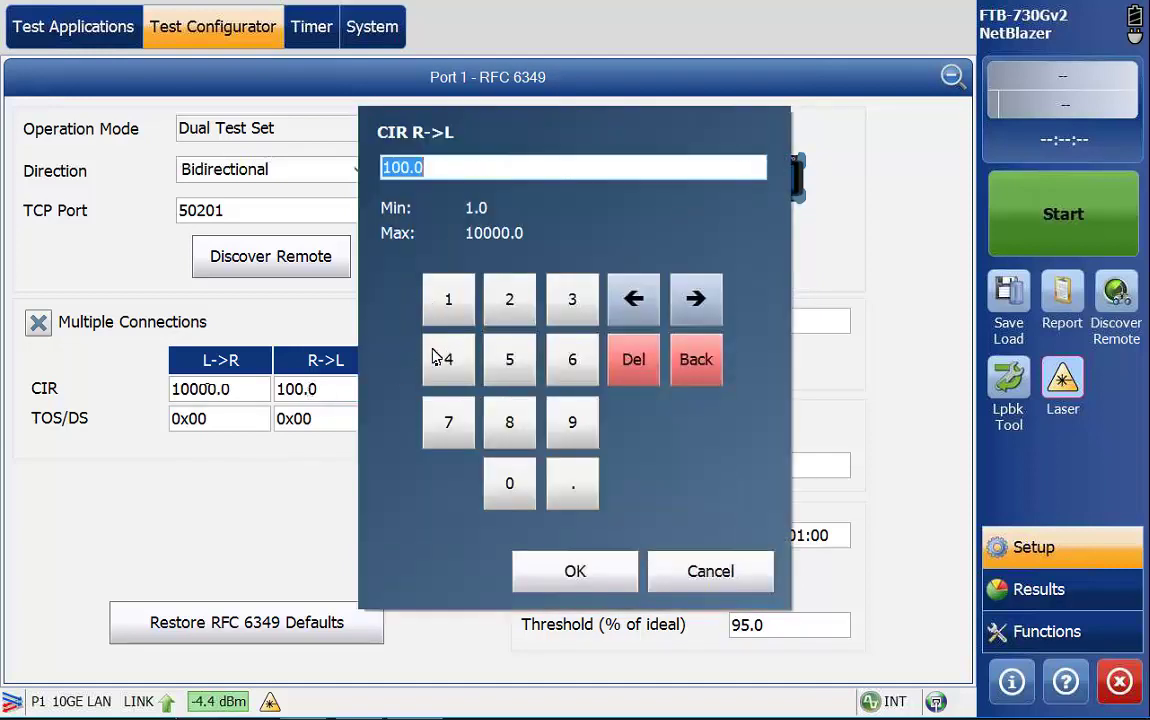
left_click(505, 488)
left_click(507, 488)
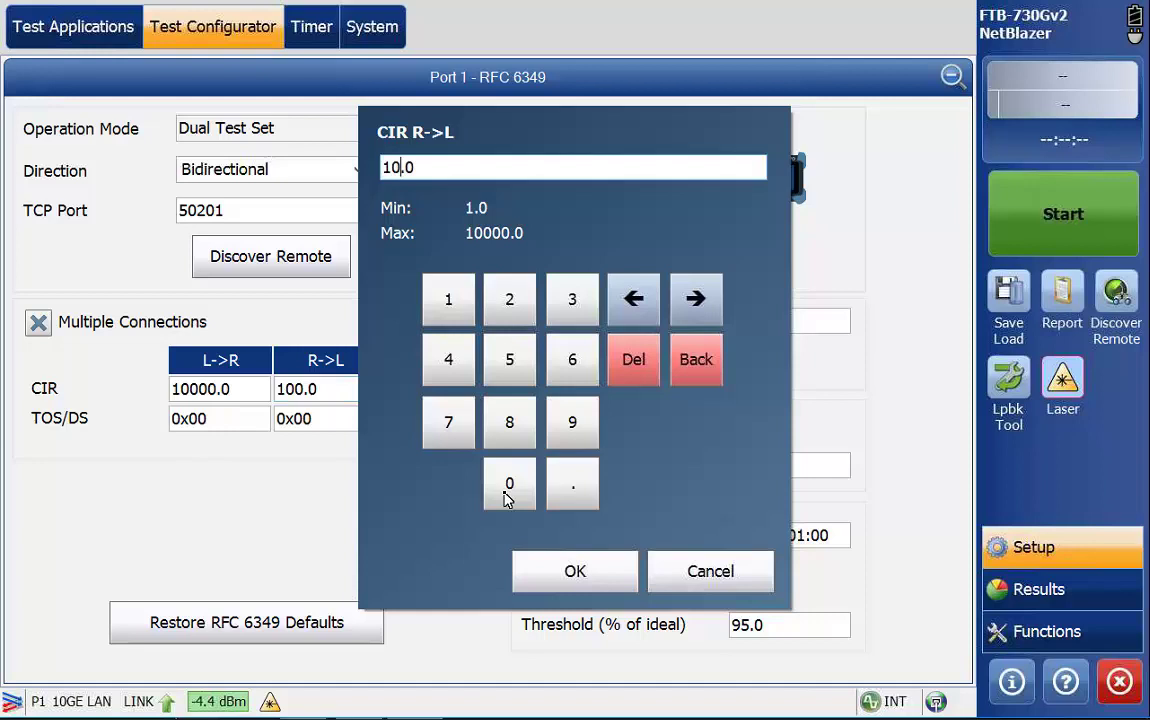
left_click(505, 490)
left_click(510, 496)
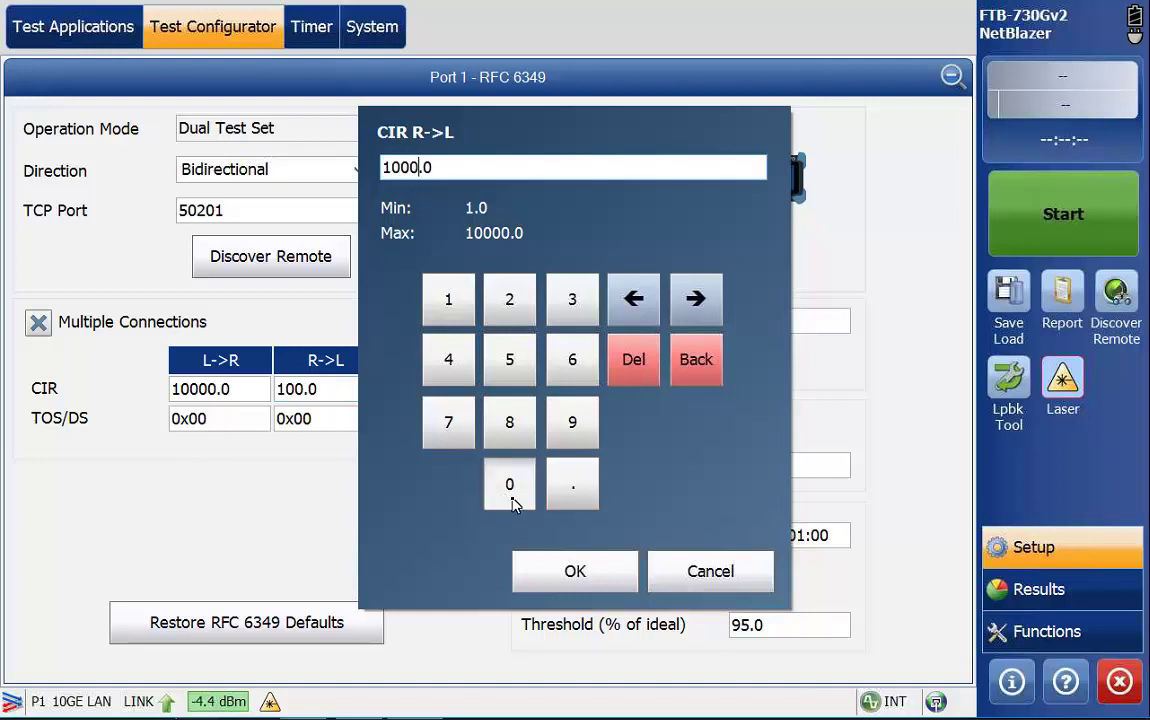
left_click(512, 500)
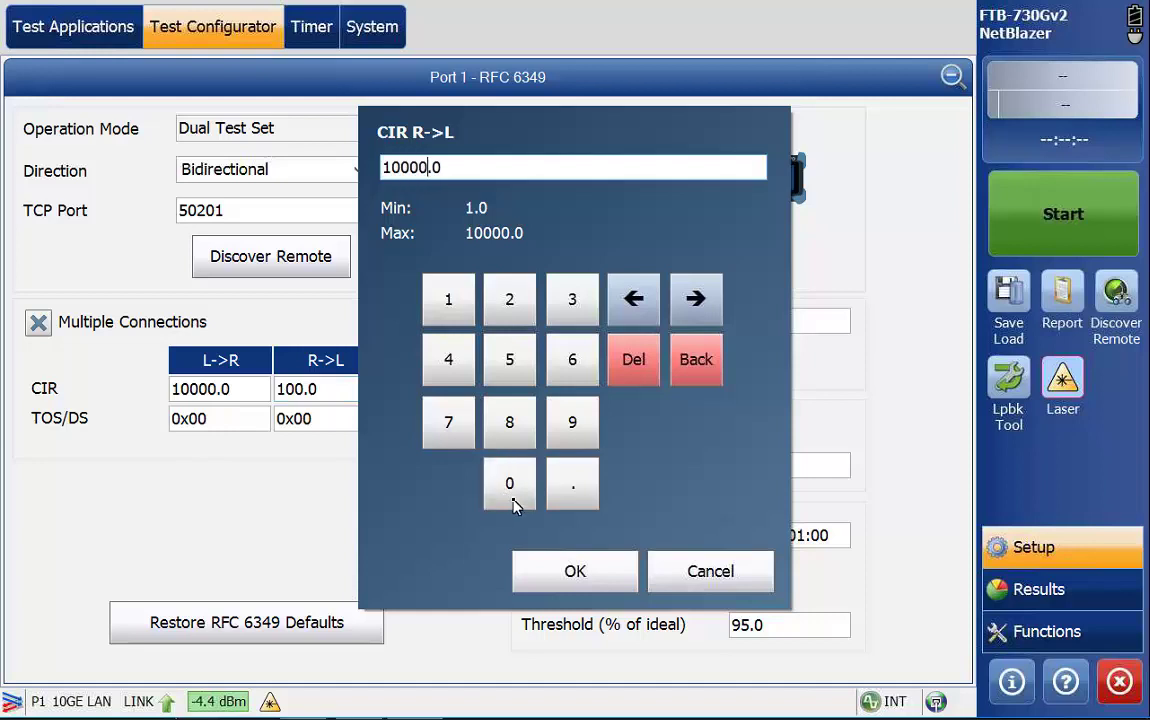
left_click(590, 575)
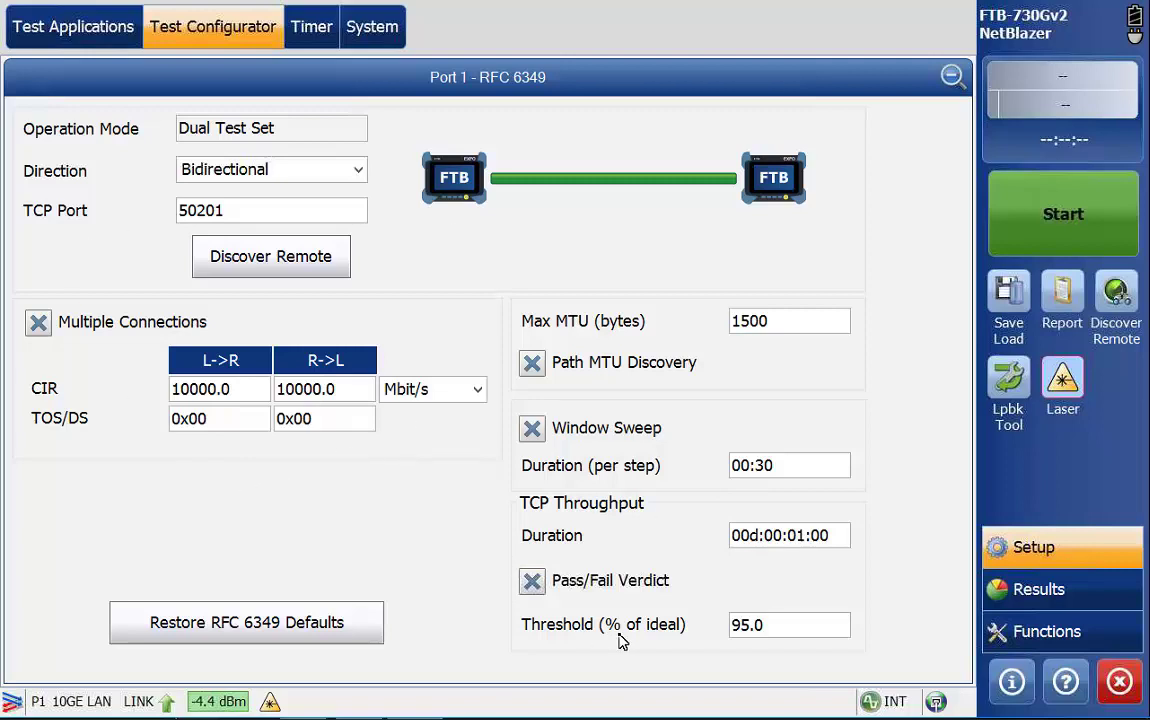
left_click(1066, 683)
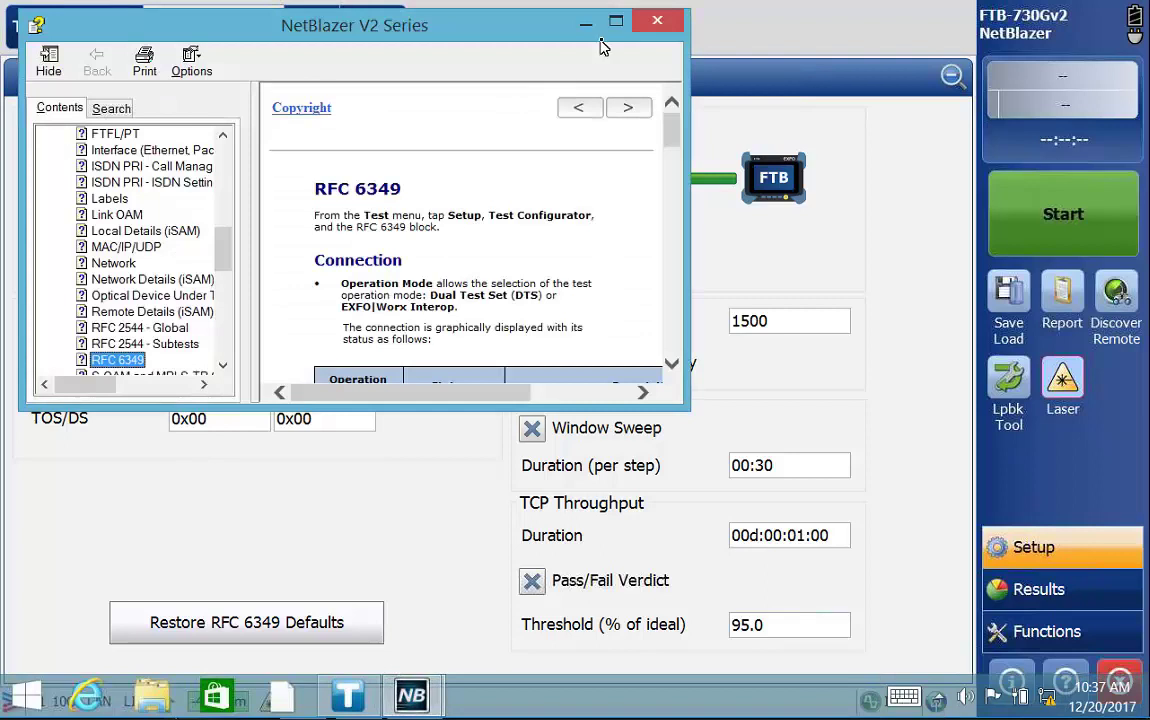
left_click(617, 24)
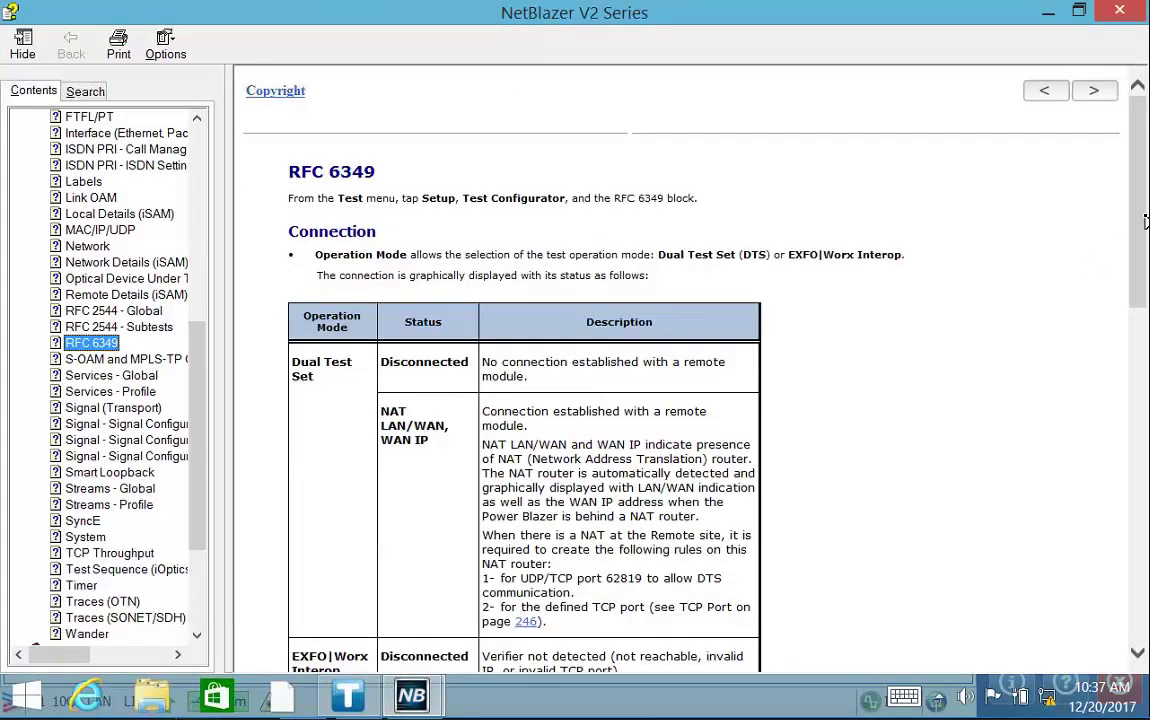
left_click_drag(1145, 222, 1145, 285)
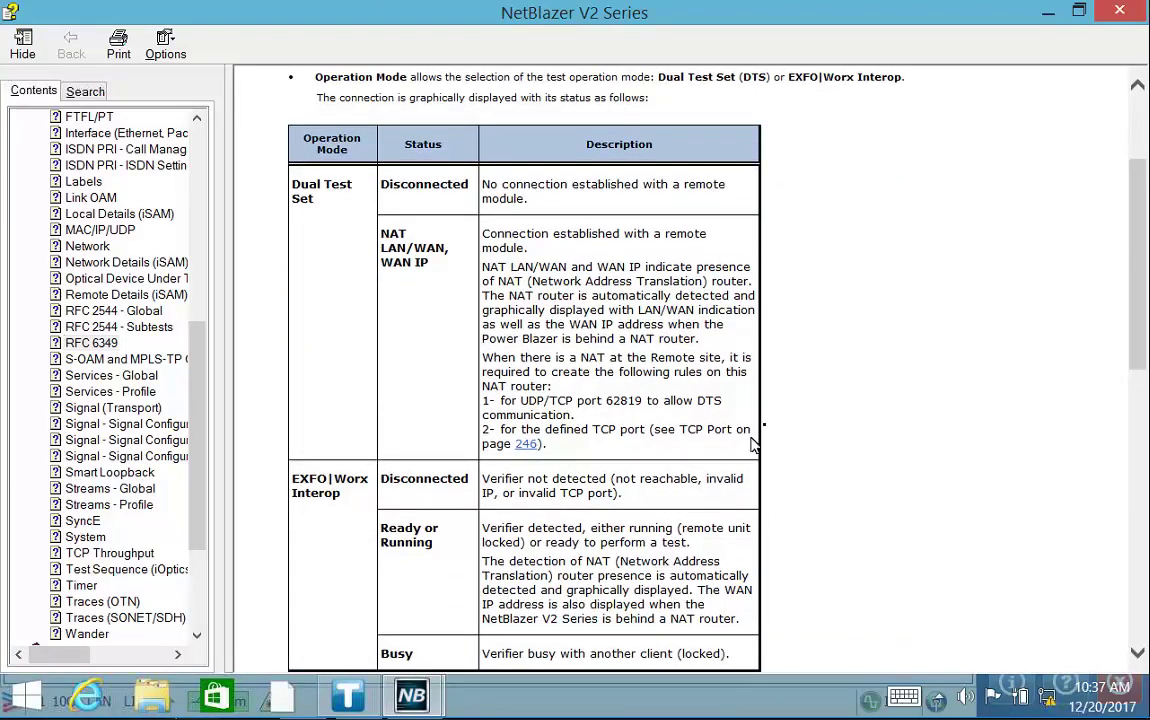
left_click(1119, 10)
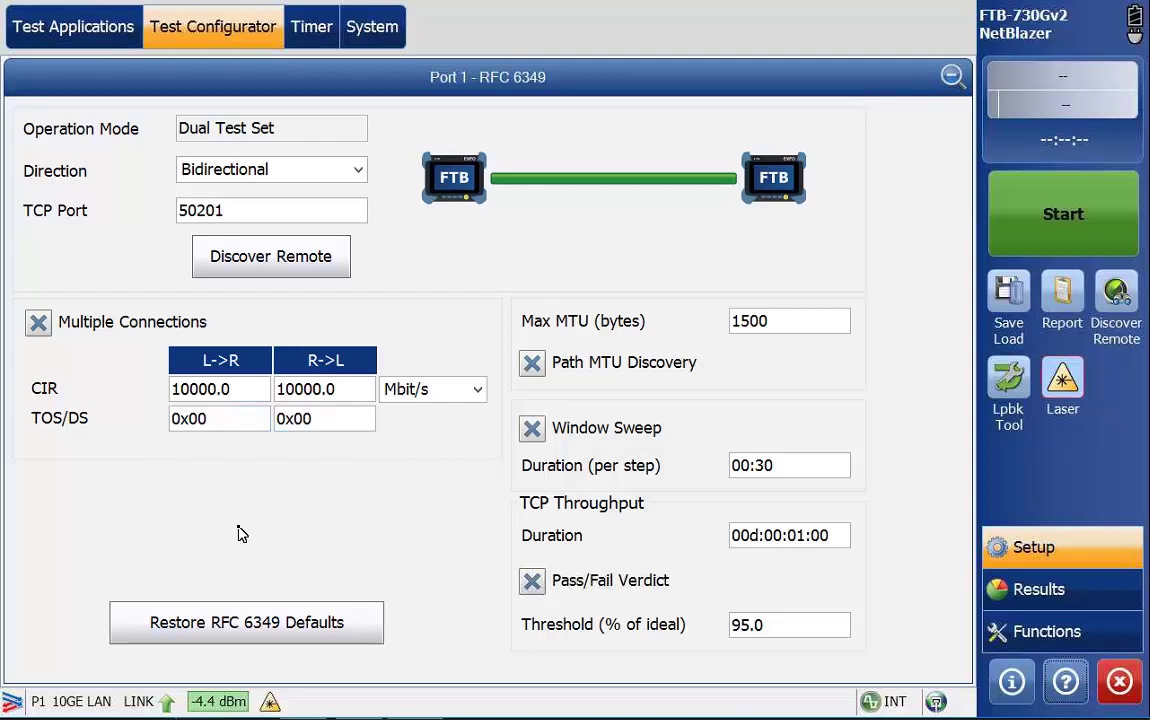
Step: Start the RFC 6349 test and bring up the Ping & Trace Route page with source 10.10.28.48
left_click(1063, 236)
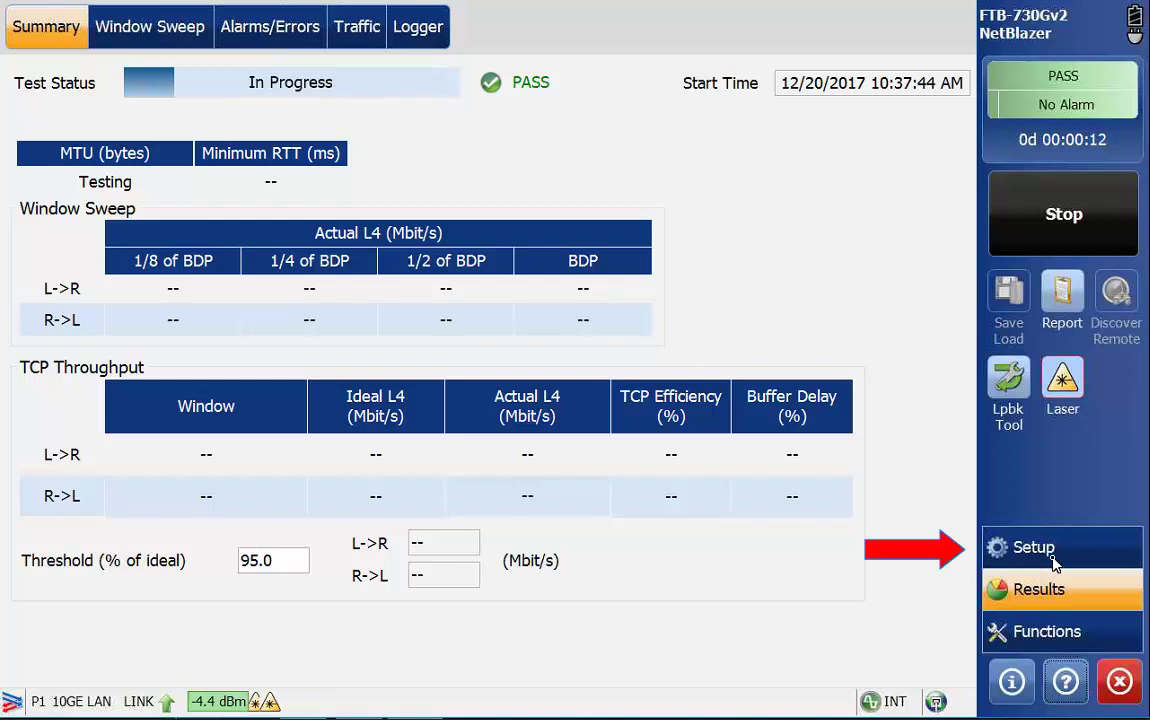
left_click(1066, 642)
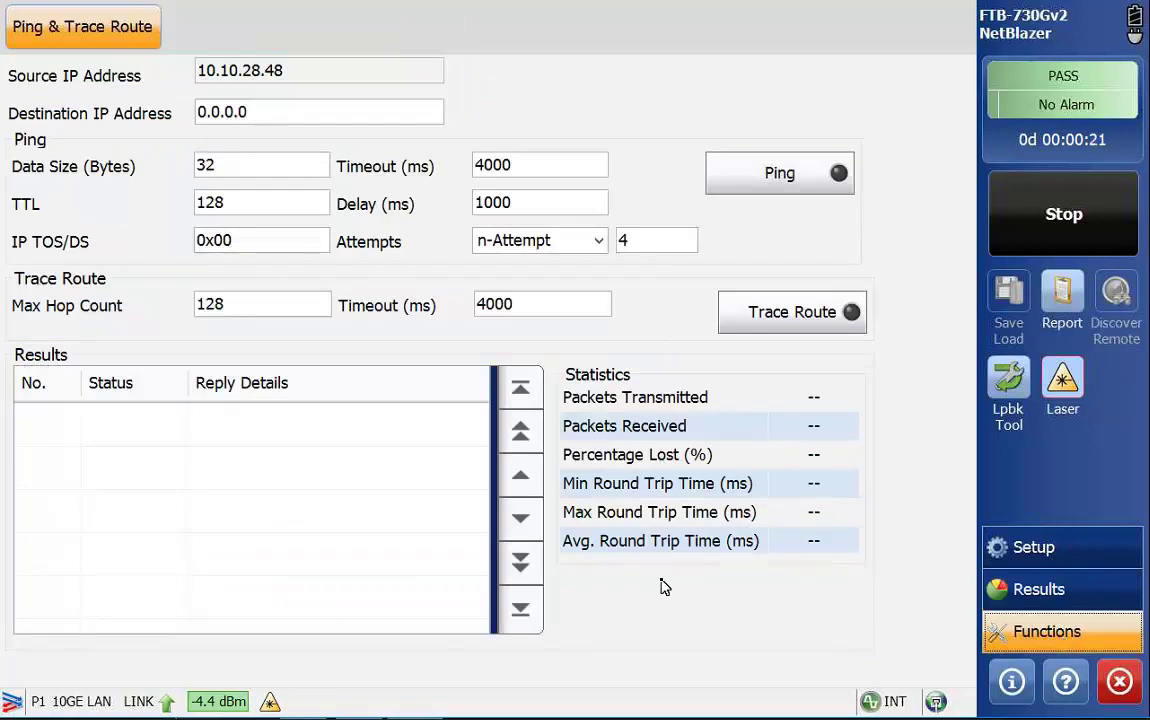
Step: Show the Summary results and wait for PASS at 9388.8 Mbit/s and 100.00% efficiency both ways
left_click(1062, 590)
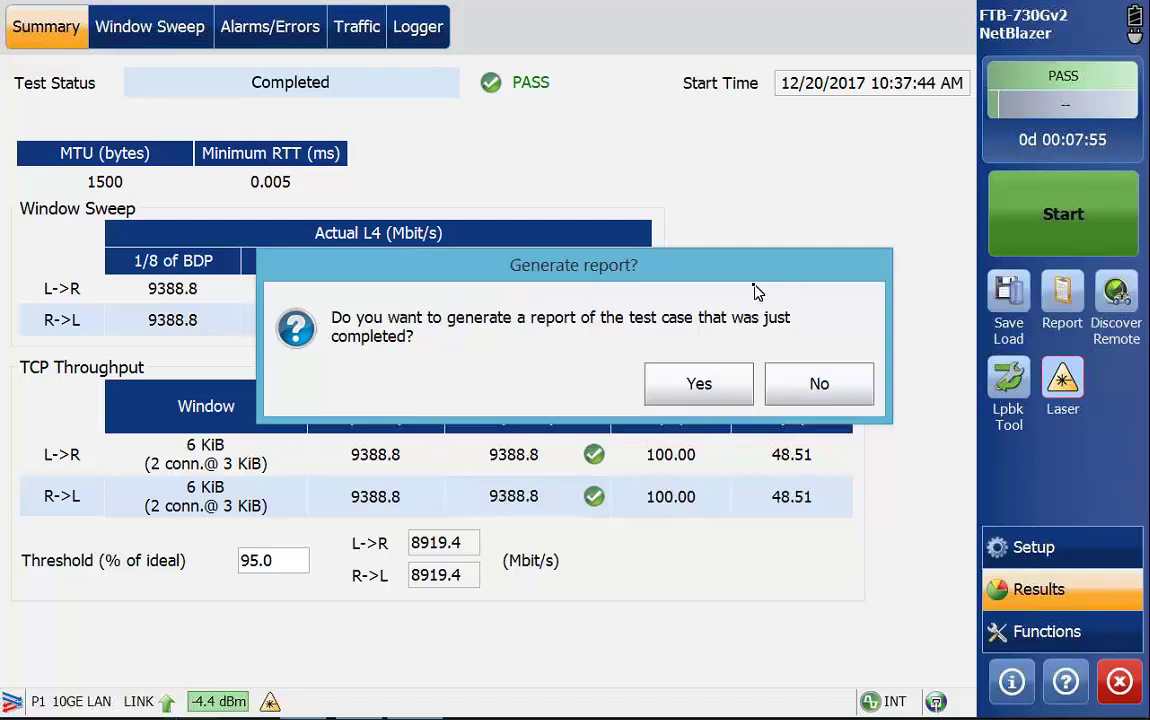
Step: Accept generating a report and keep Optional Content set to All in PDF format
left_click_drag(747, 276, 631, 125)
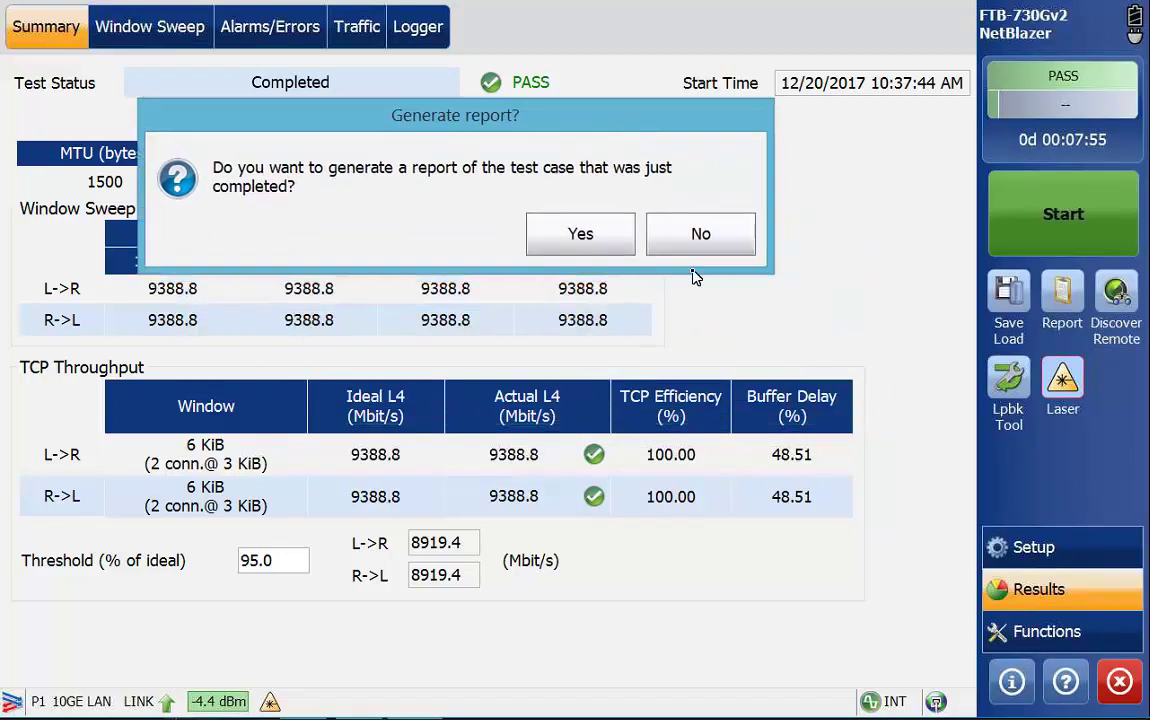
left_click(572, 254)
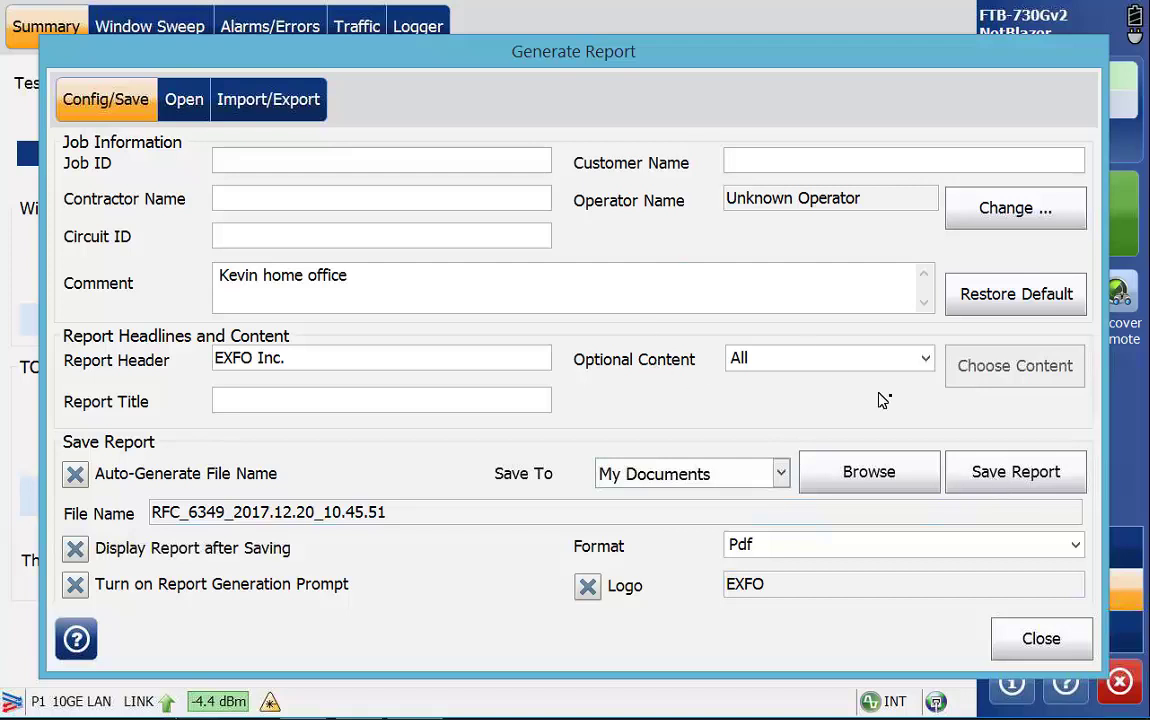
left_click(920, 368)
left_click(919, 362)
Step: Save the PDF report, review its TEST RESULTS and TEST SETUP sections, then close SumatraPDF
left_click(1004, 480)
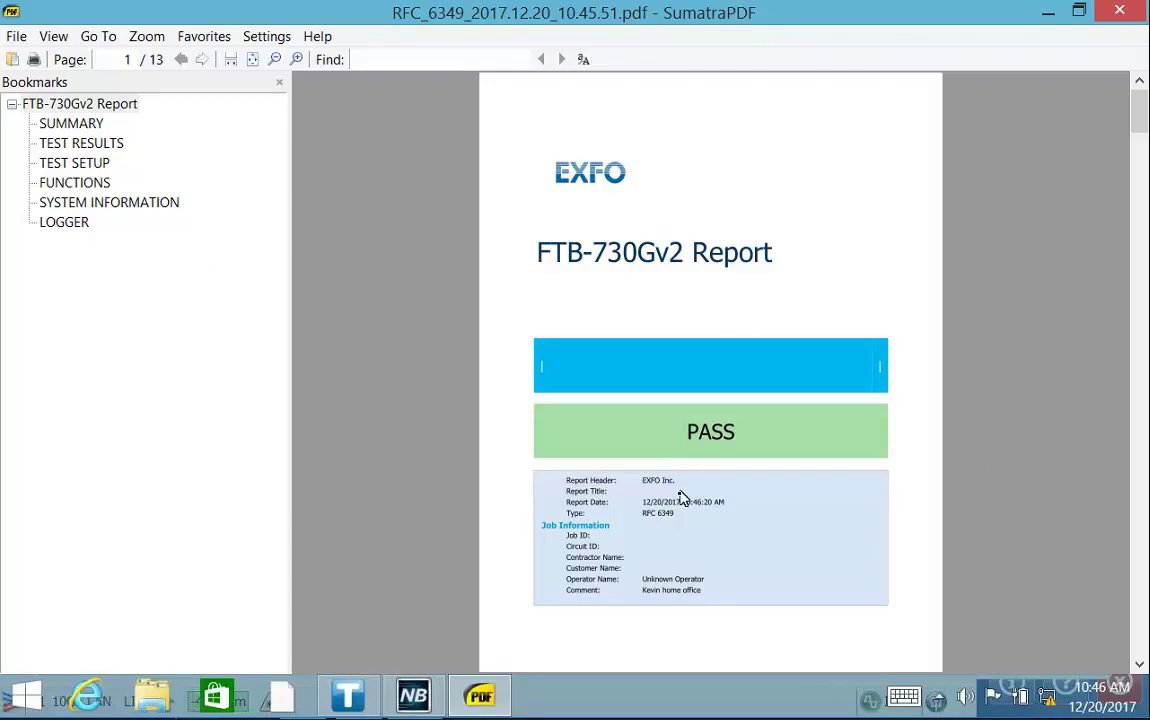
left_click(79, 145)
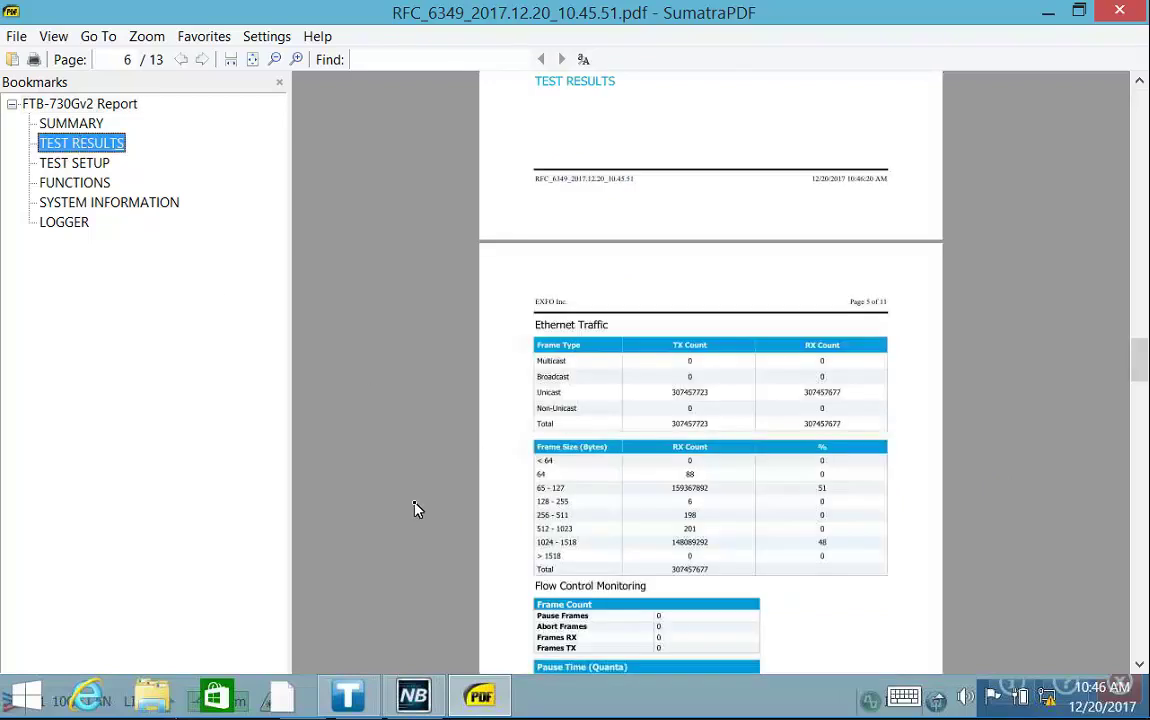
scroll(414, 504, "down", 5)
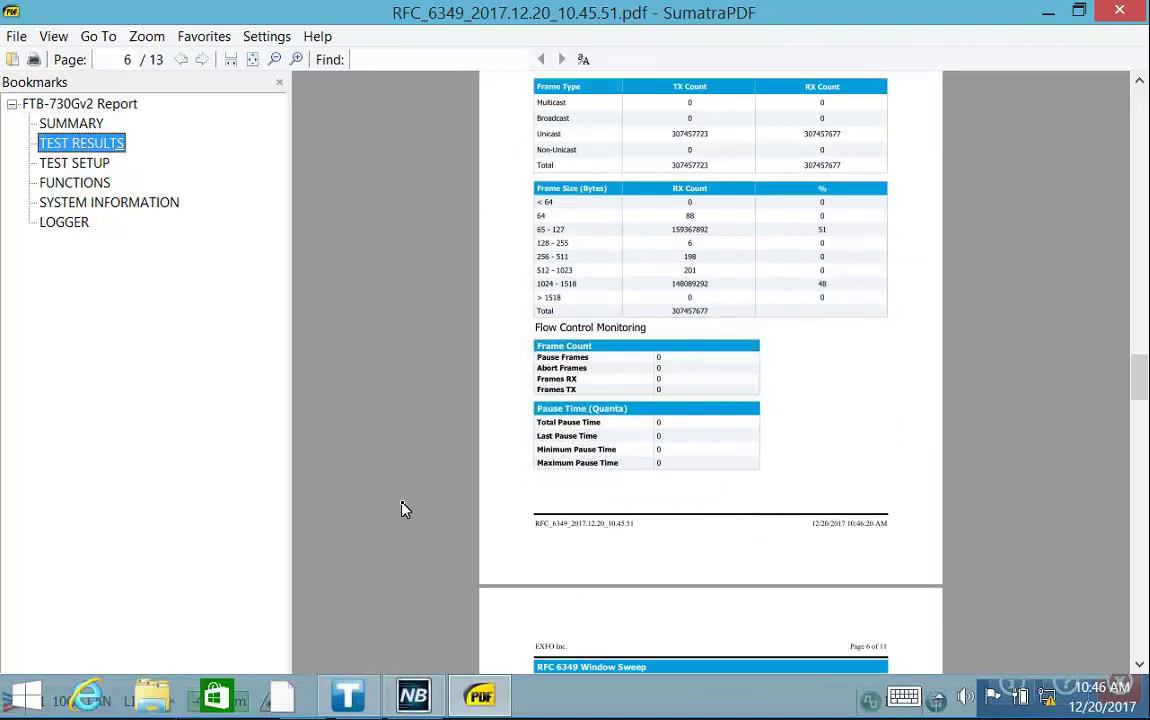
left_click(86, 163)
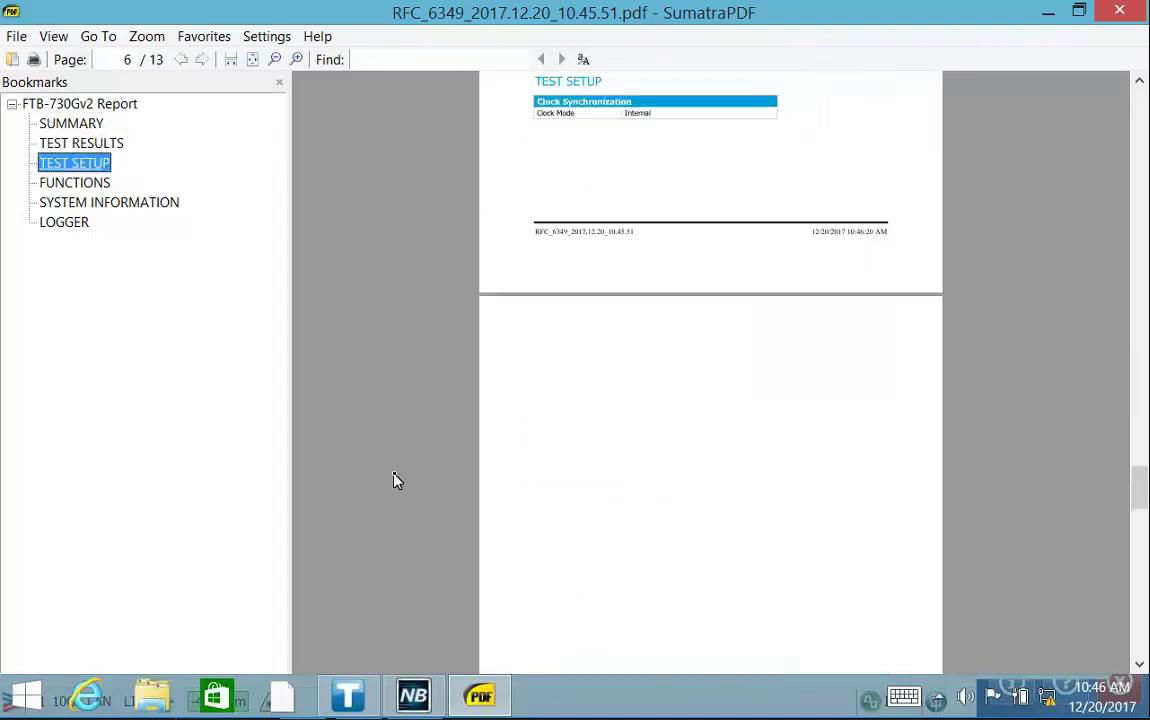
scroll(415, 507, "down", 8)
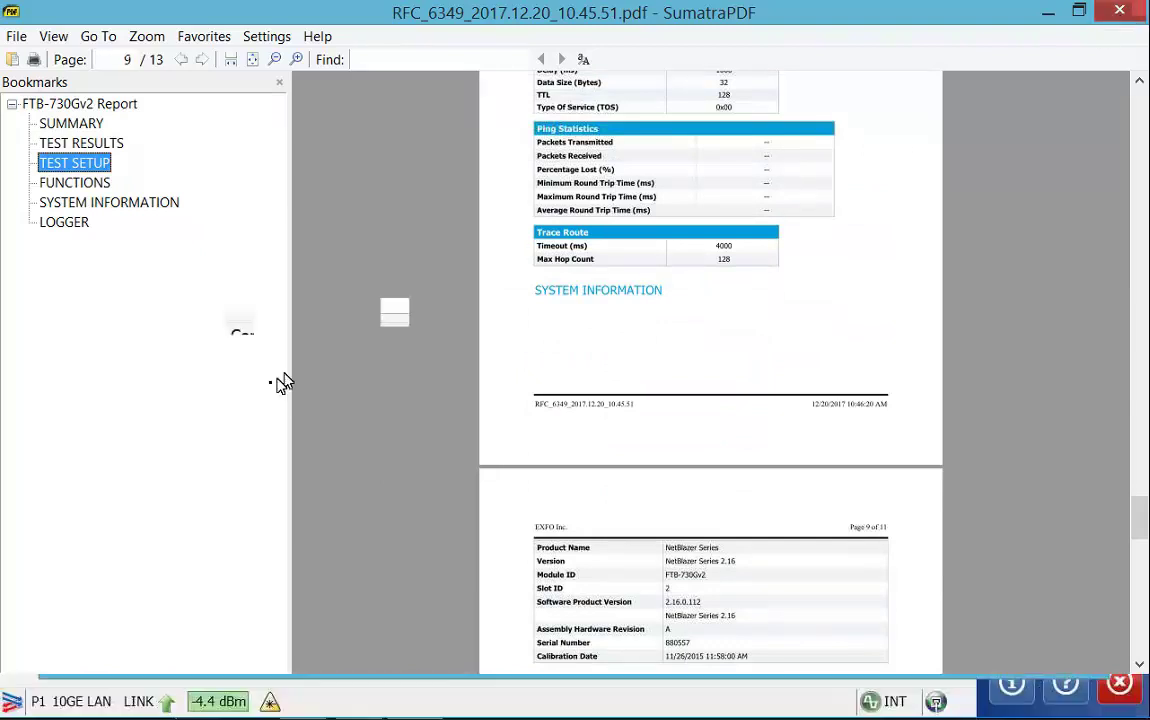
key("alt+F4")
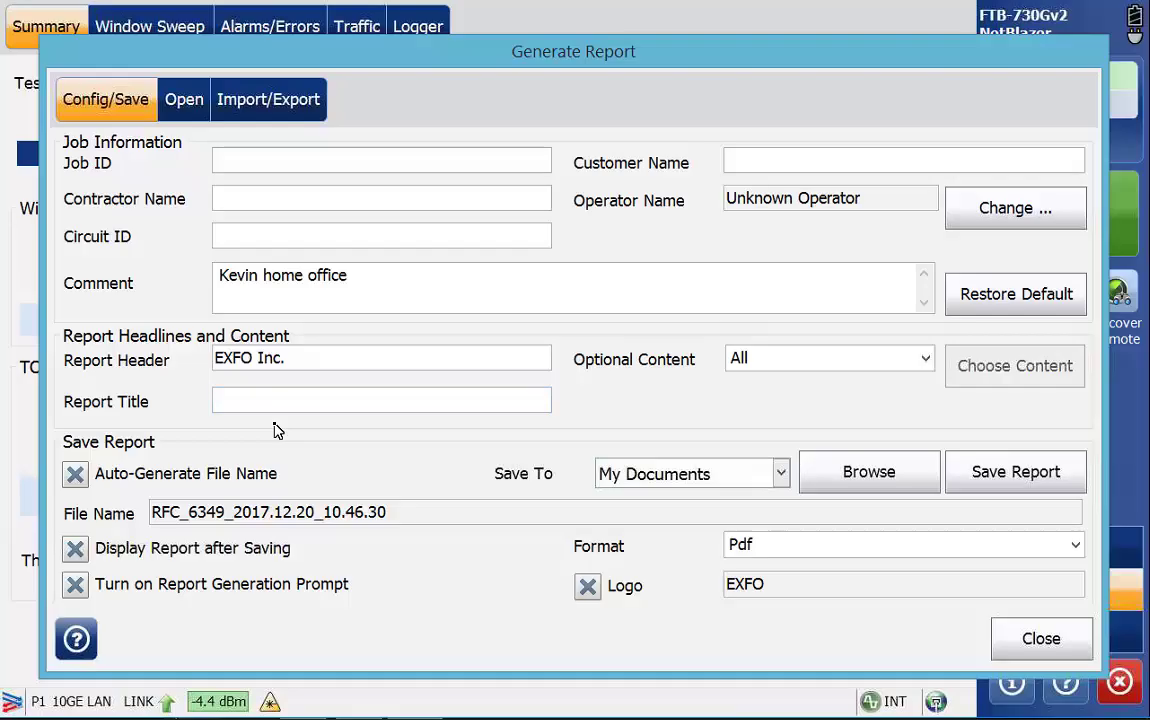
Step: Close the Generate Report window to get back to the PASS summary
left_click(1038, 645)
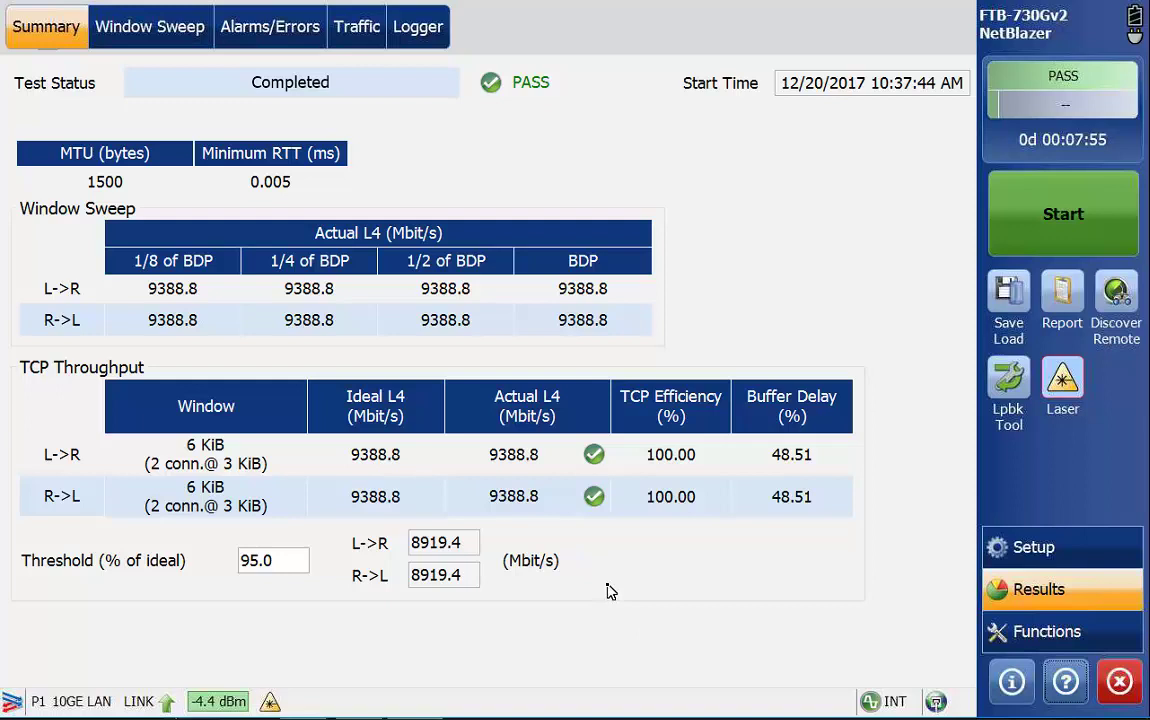
Step: Review the Window Sweep, Alarms/Errors, Traffic and Logger results, ending on the 10:45:39 AM PASS stop
left_click(175, 30)
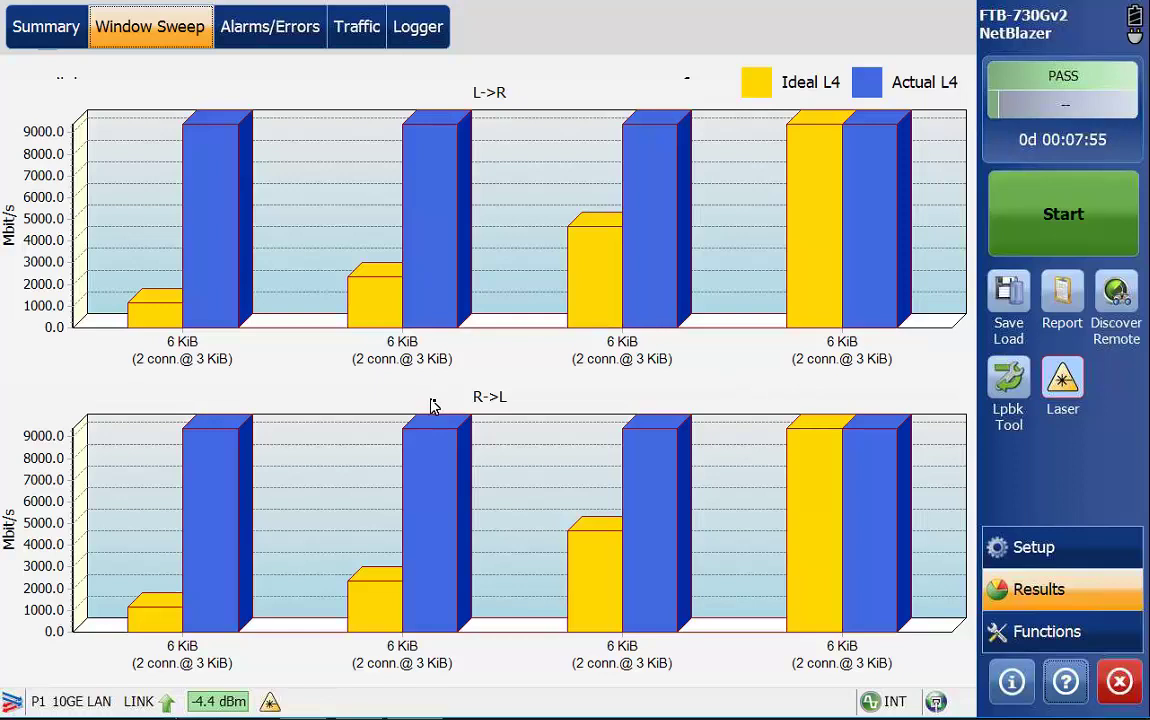
left_click(248, 30)
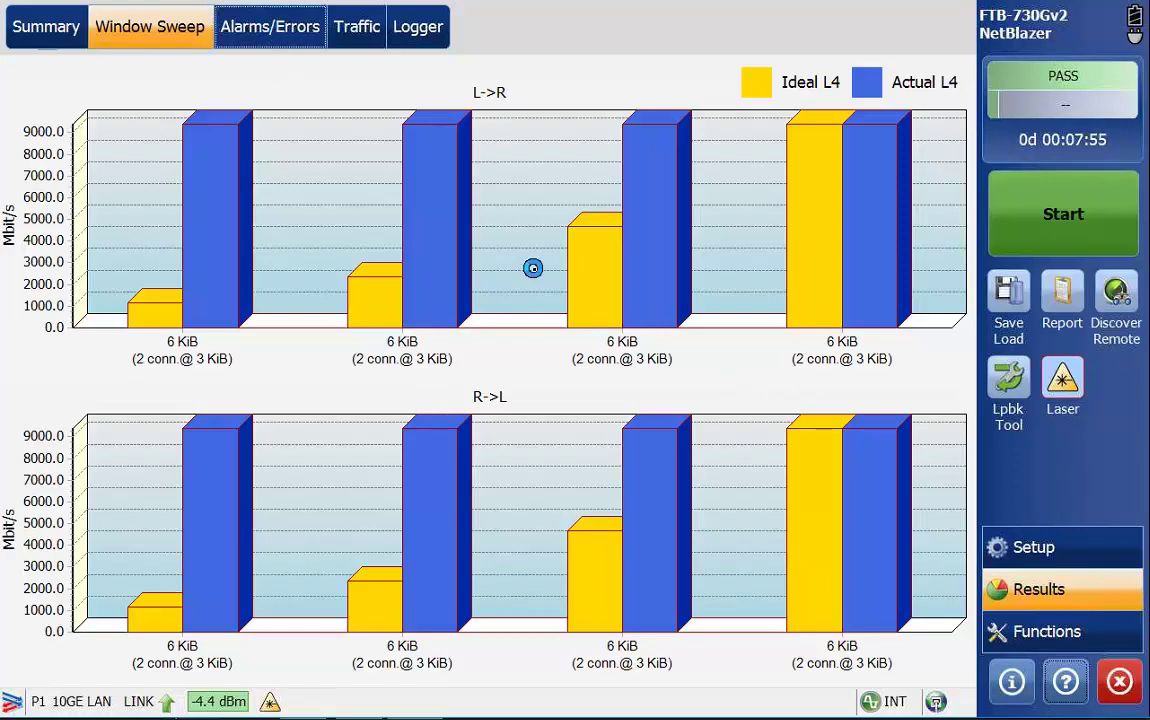
left_click(350, 35)
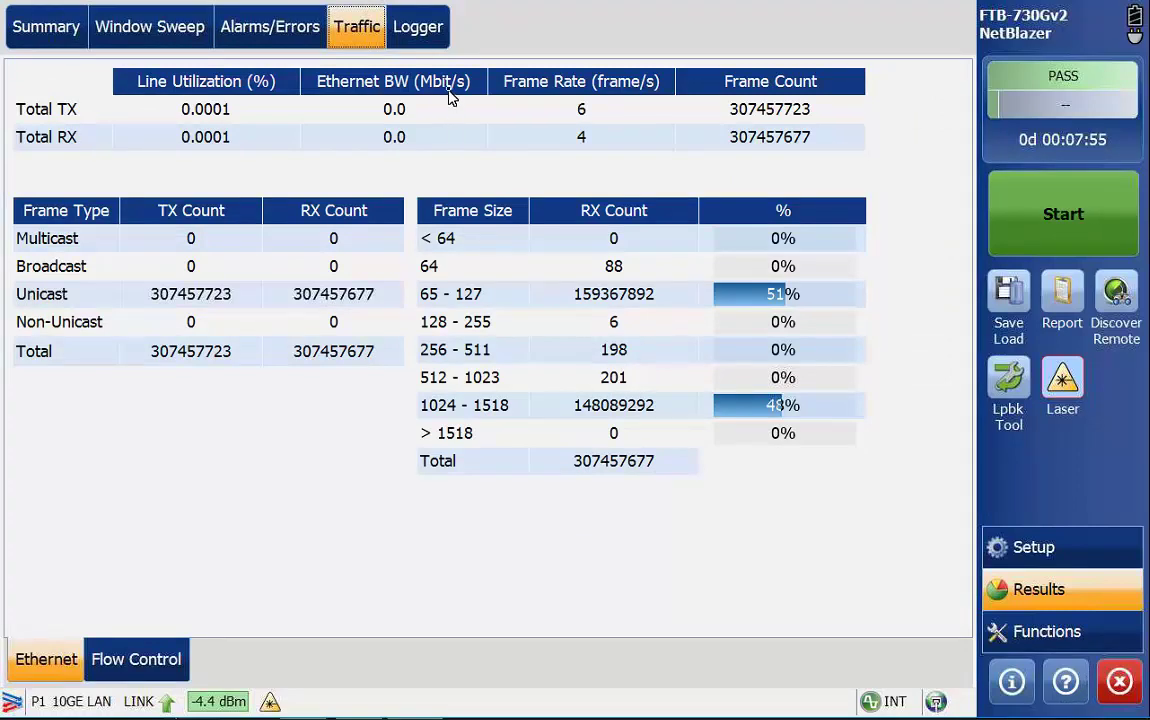
left_click(428, 33)
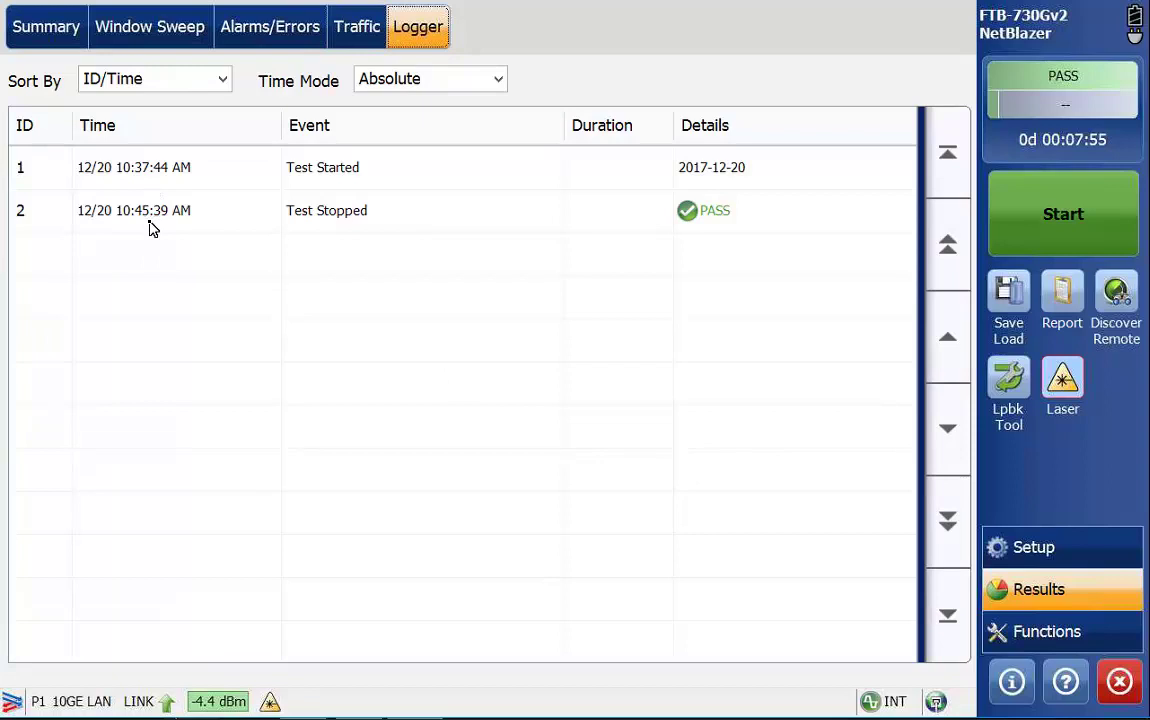
Step: Go back to the Summary tab showing Completed, PASS and 9388.8 Mbit/s both ways
left_click(46, 28)
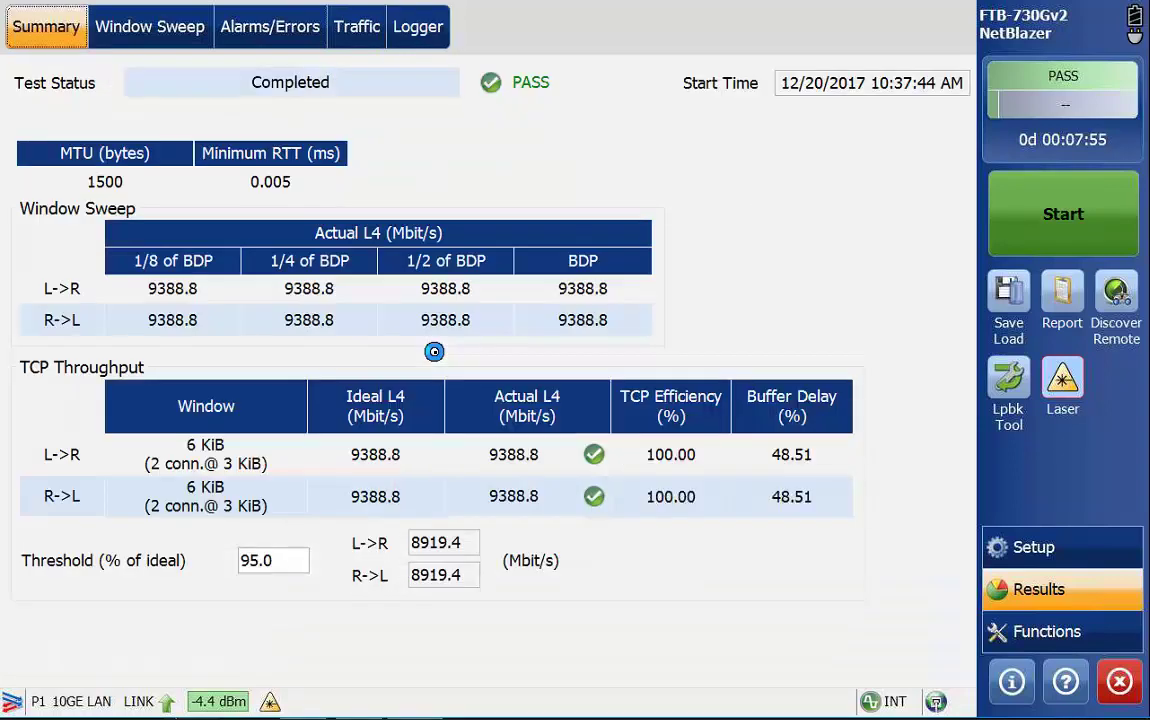